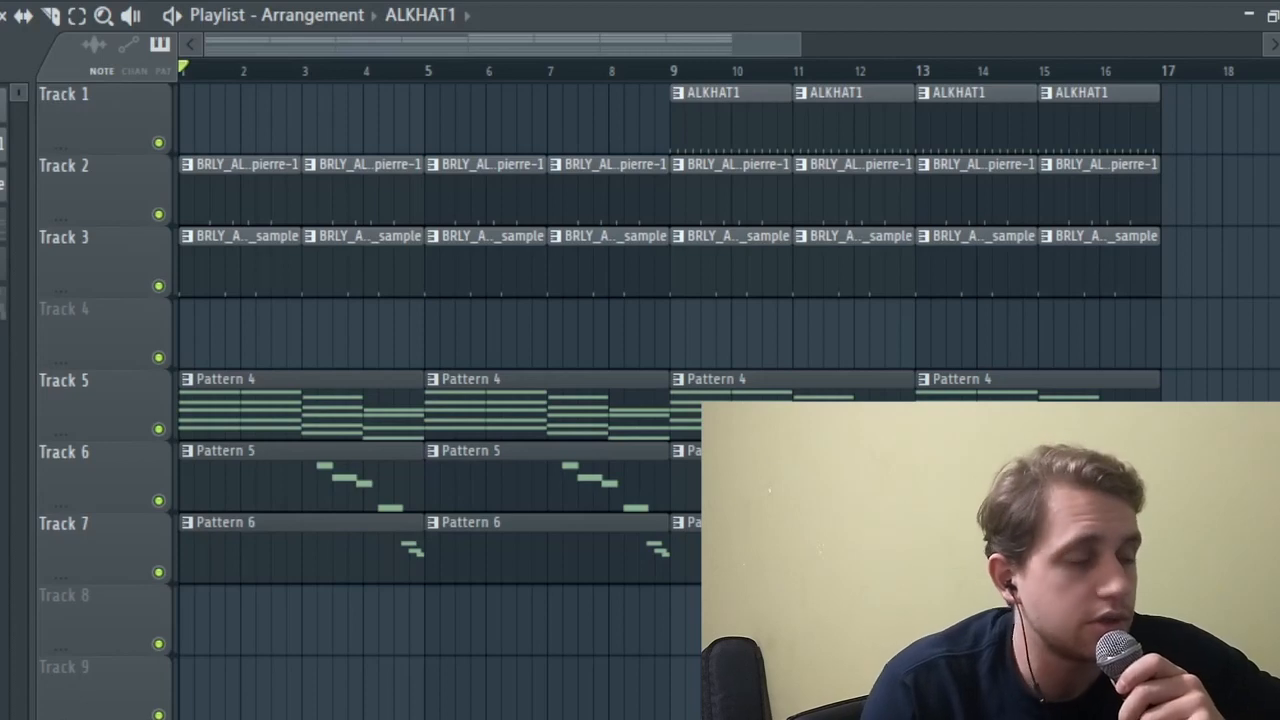
# - Play back the arrangement in the playlist
pyautogui.press('space')
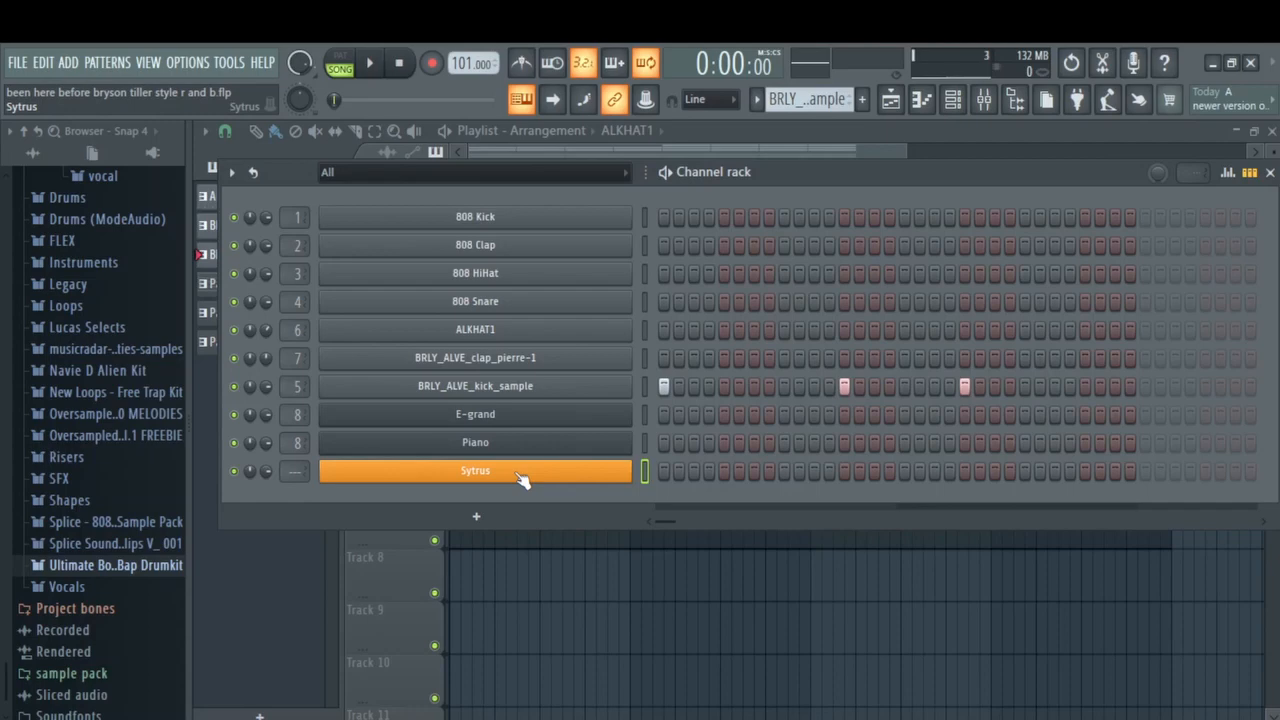
# - Load the E-grand piano preset on the Sytrus channel and audition a couple of notes
pyautogui.click(521, 478)
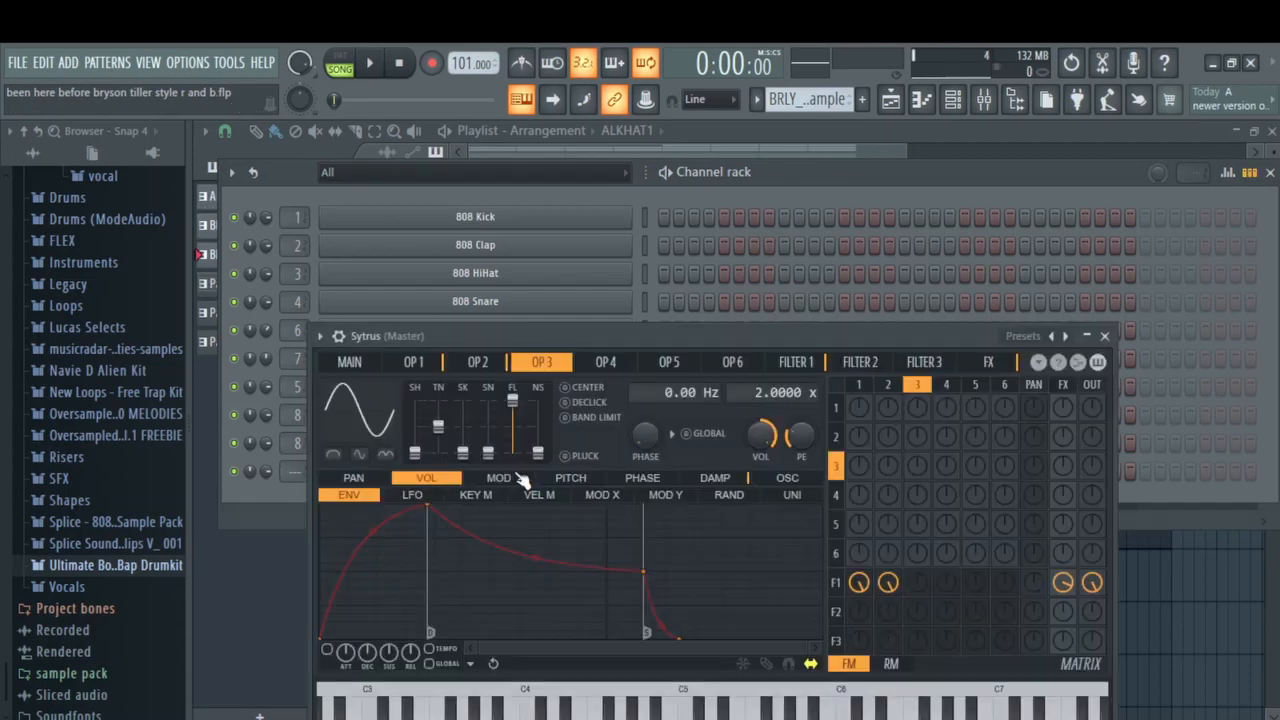
pyautogui.click(1030, 340)
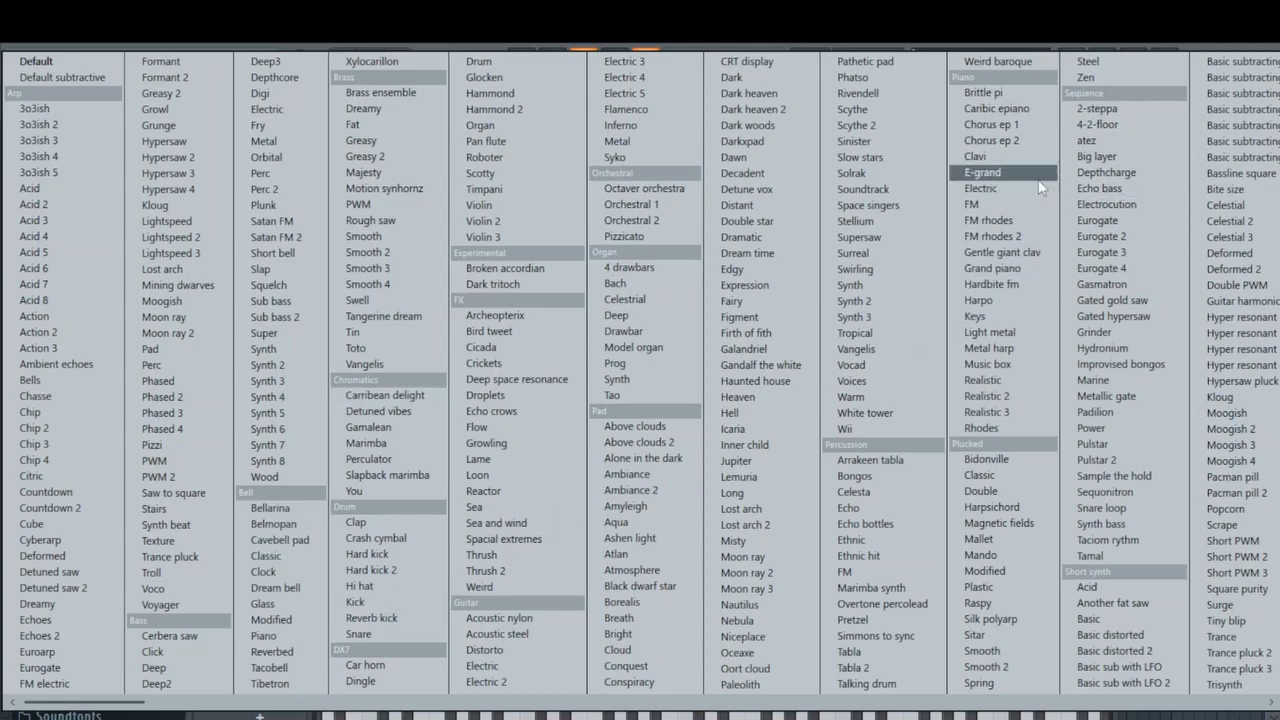
pyautogui.click(1012, 180)
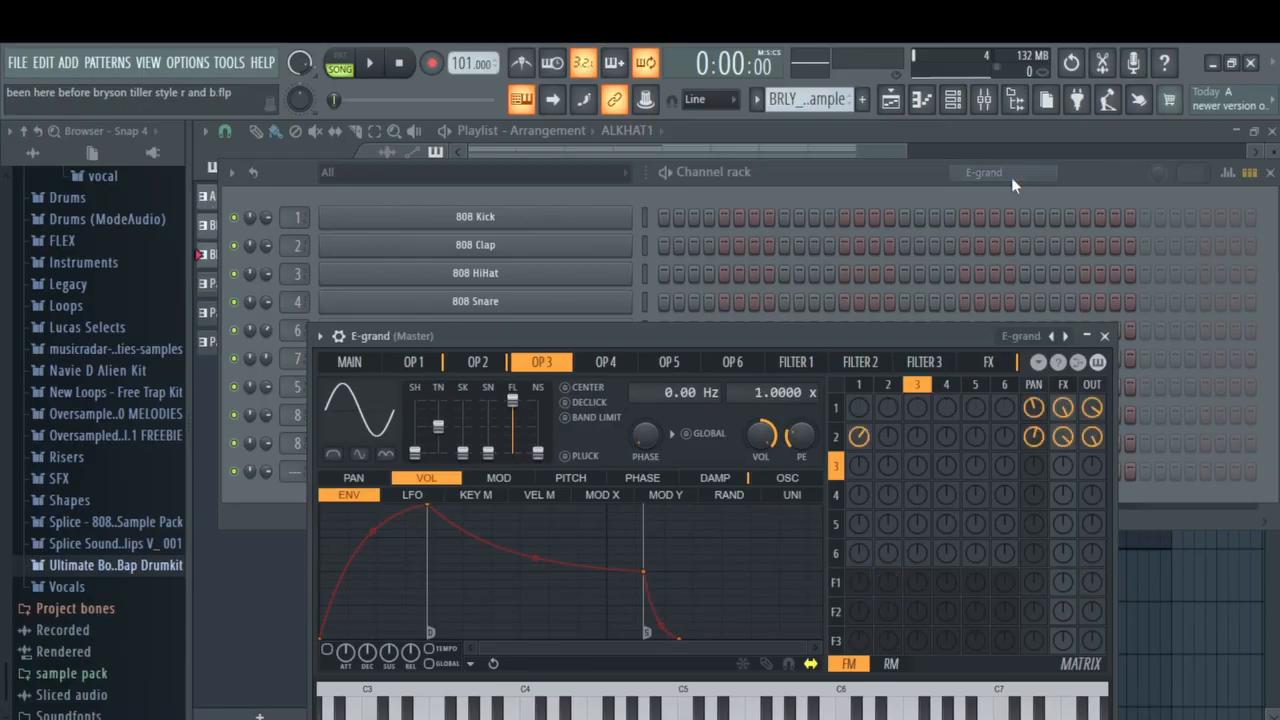
pyautogui.moveTo(731, 335); pyautogui.dragTo(743, 224)
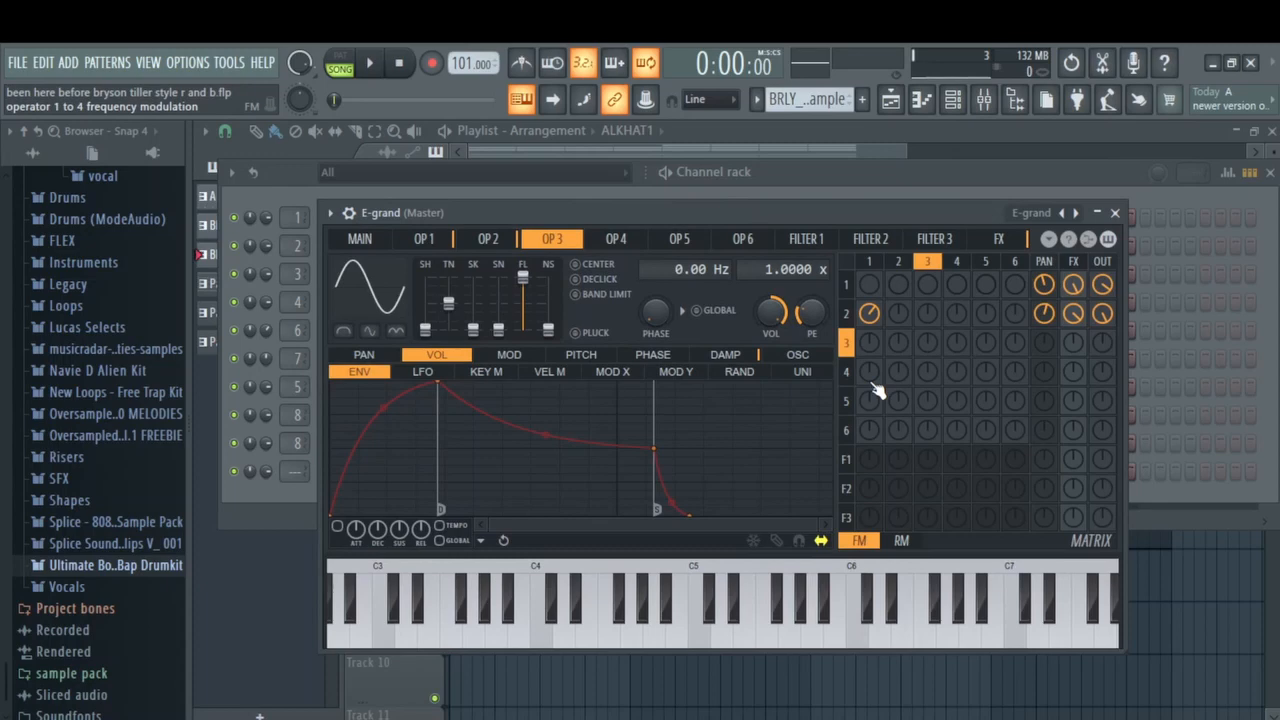
pyautogui.press('m')
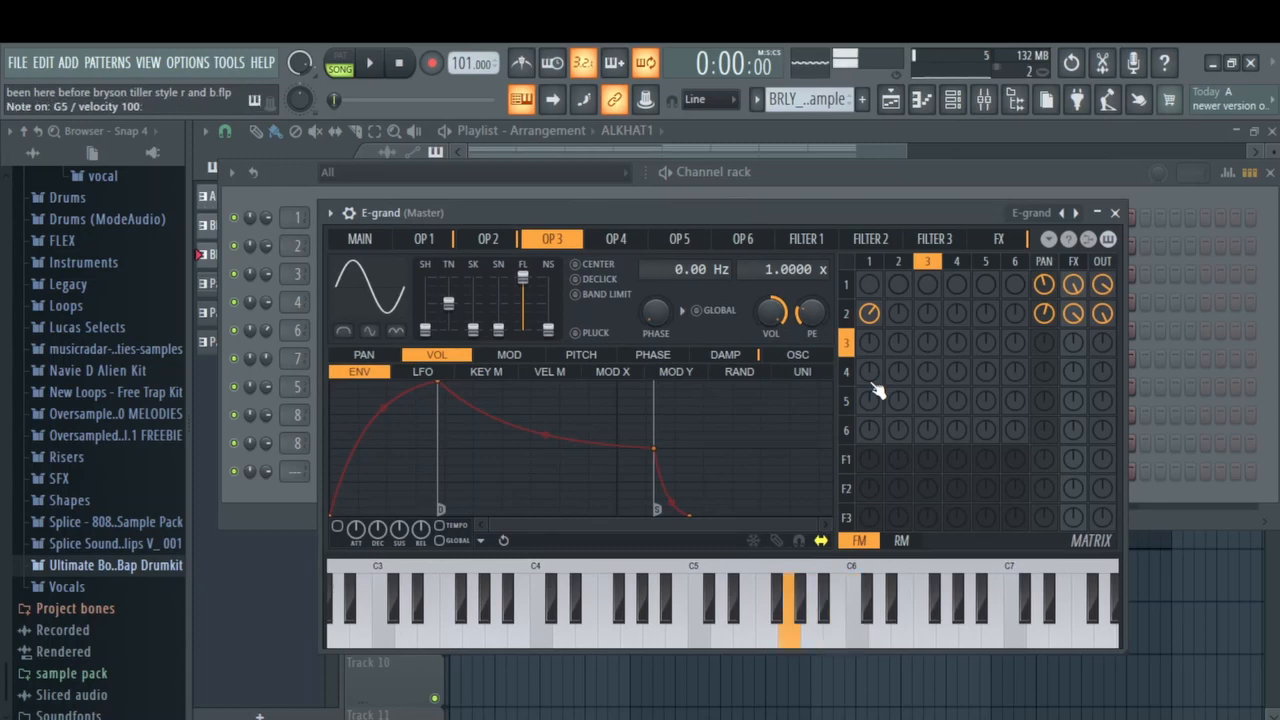
pyautogui.press('b')
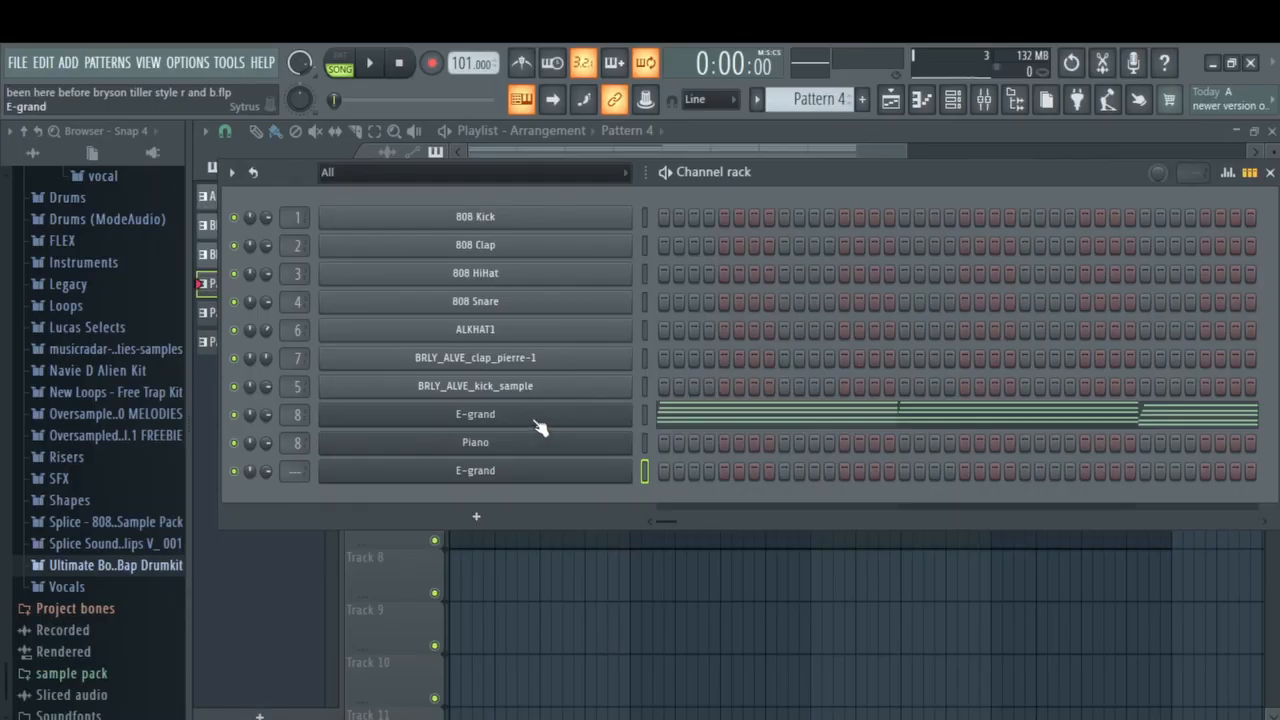
# - Show the upper E-grand channel's notes in Pattern 4 in the piano roll and play its chord progression
pyautogui.rightClick(636, 411)
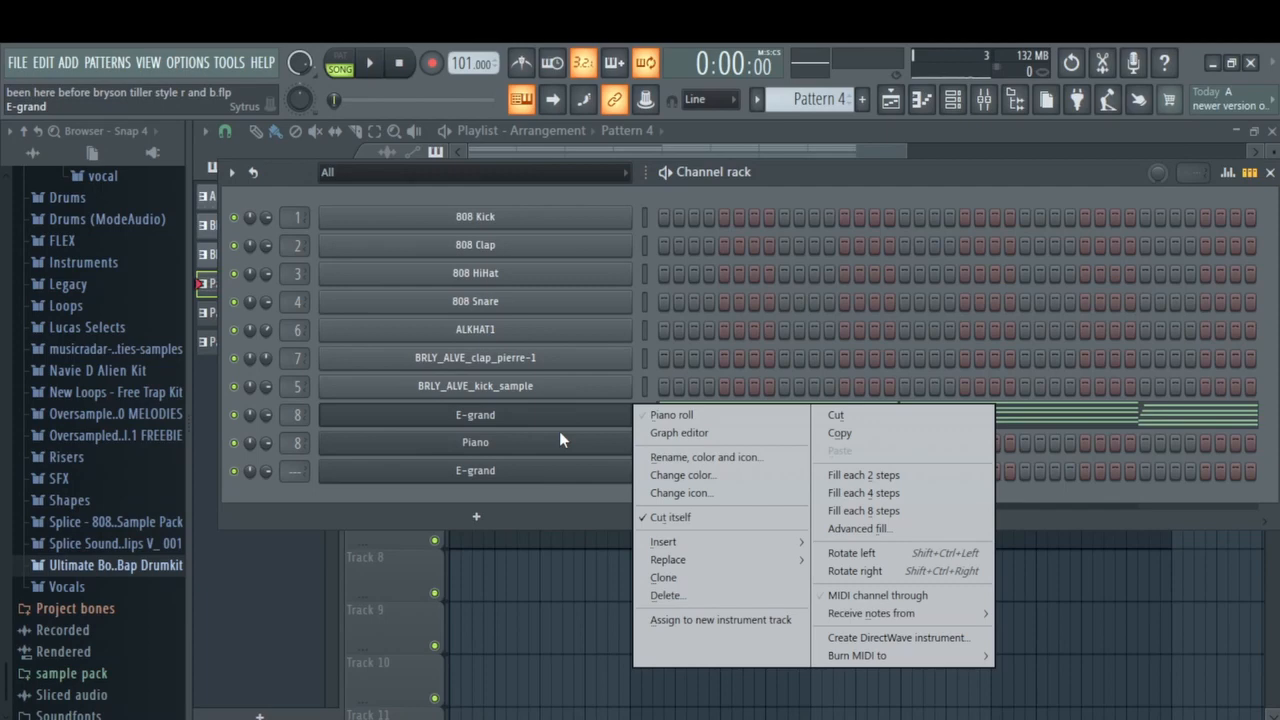
pyautogui.click(660, 414)
pyautogui.scroll(-5, 515, 384)
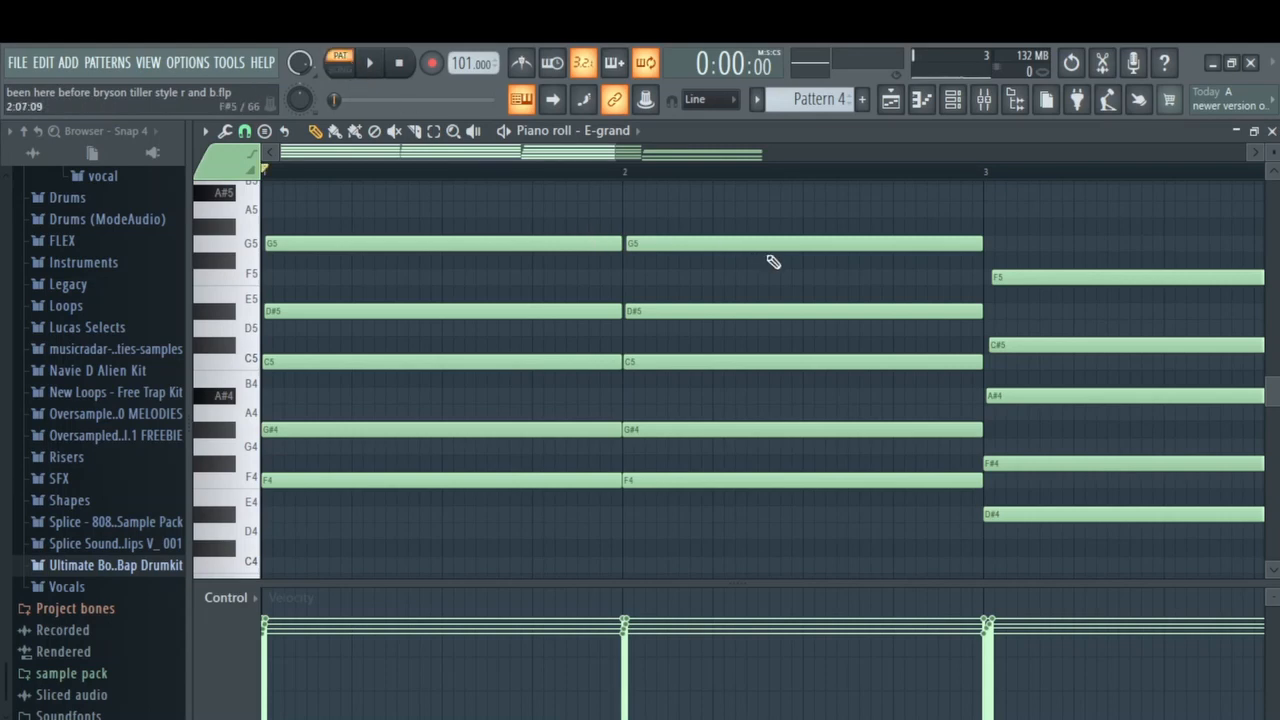
pyautogui.press('space')
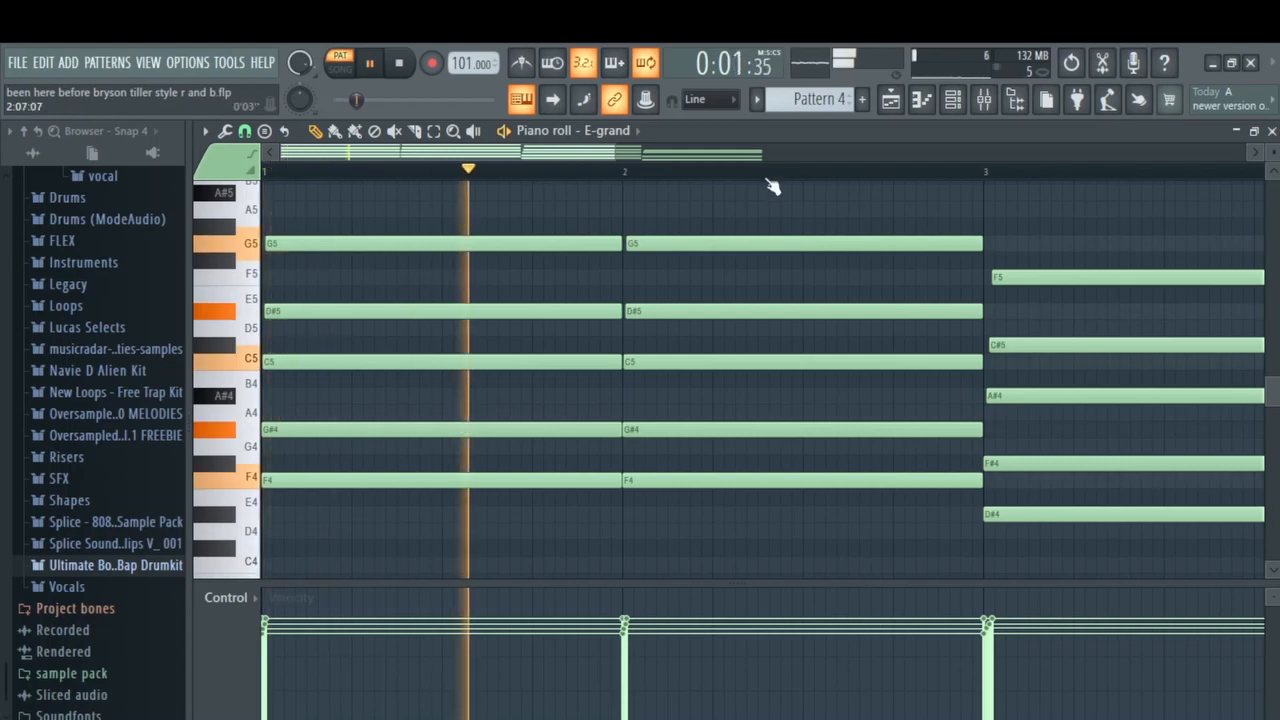
pyautogui.scroll(-2, 772, 178)
pyautogui.scroll(-2, 772, 178)
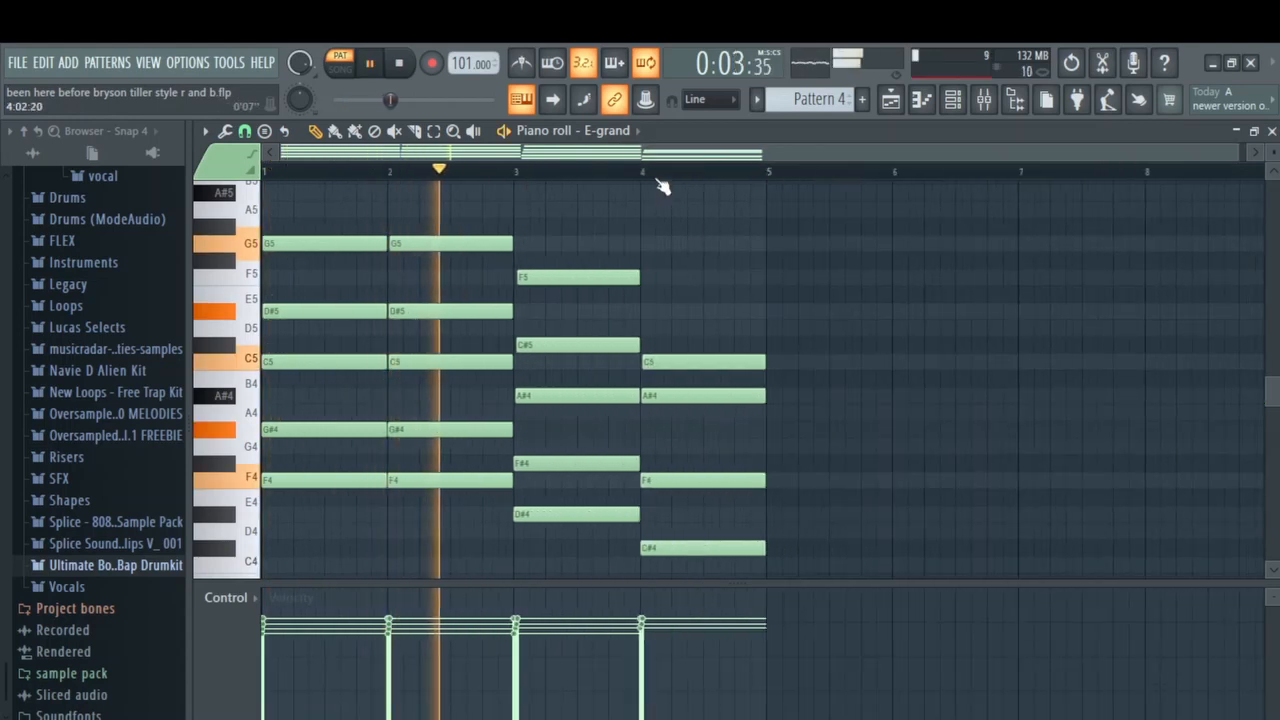
pyautogui.scroll(2, 663, 186)
pyautogui.moveTo(641, 157); pyautogui.dragTo(539, 176)
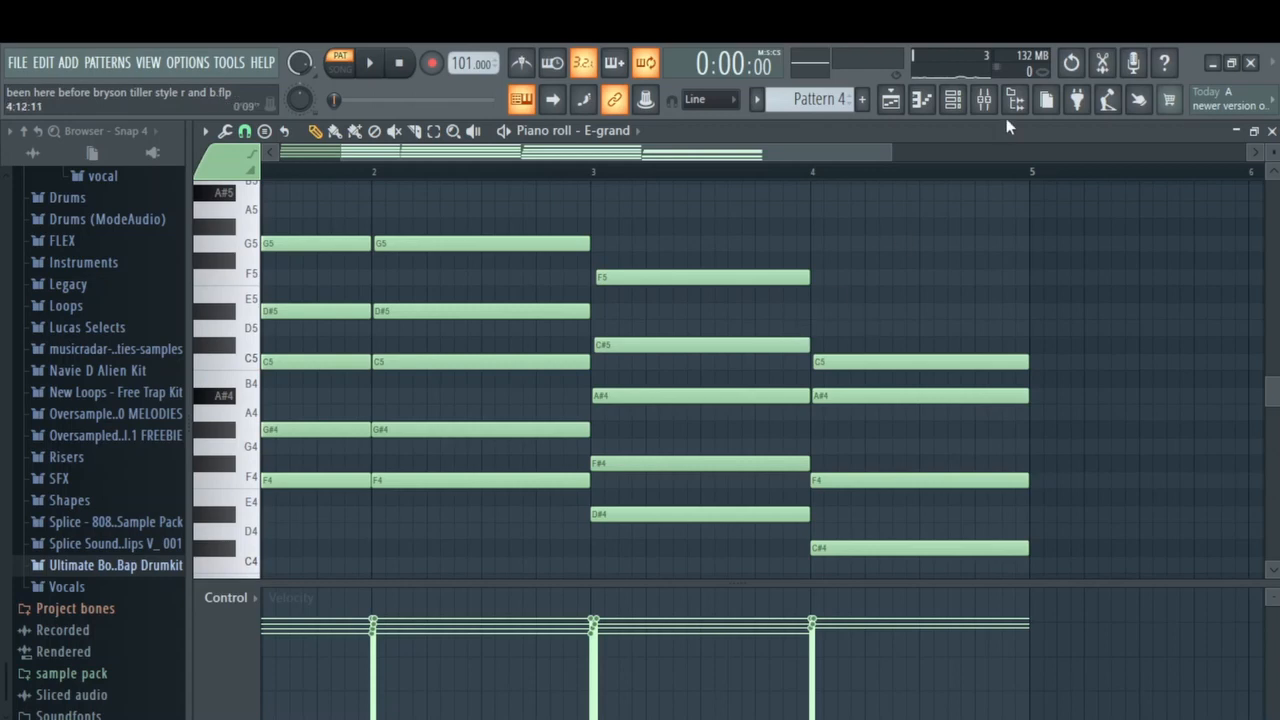
# - Examine the curves of both Fruity parametric EQ 2 effects on mixer insert 8 and play the pattern through them
pyautogui.click(955, 104)
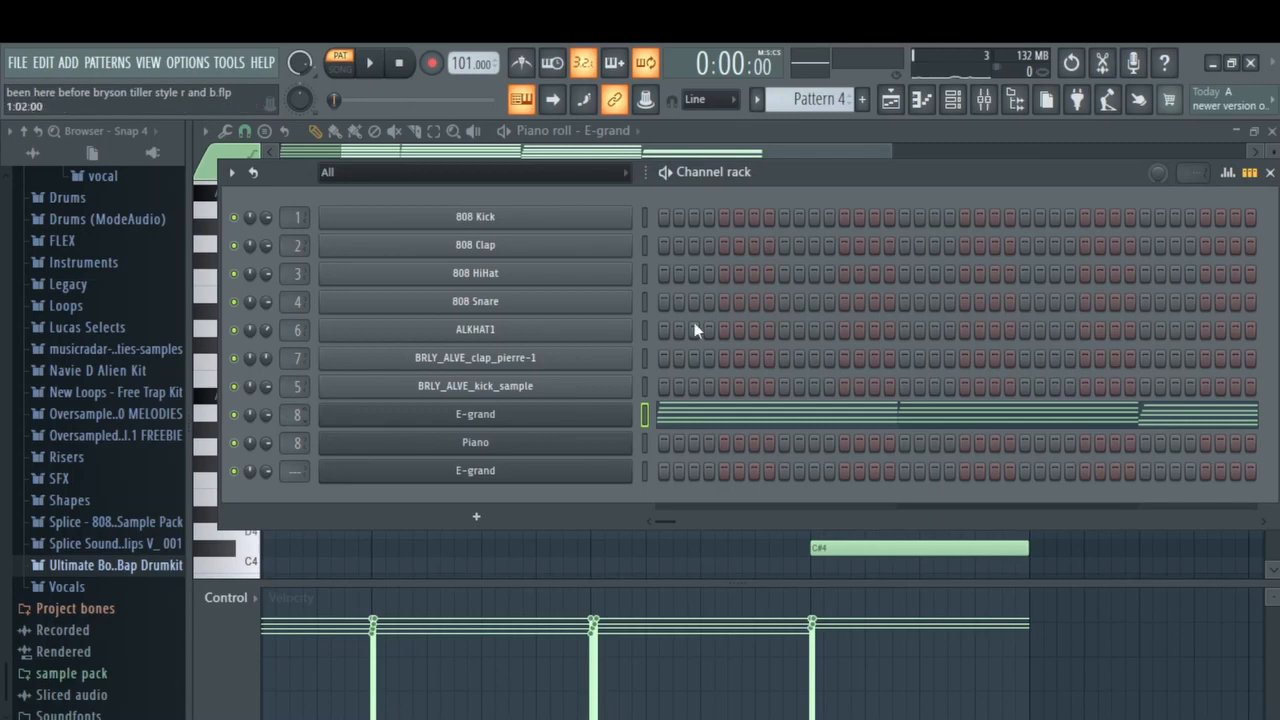
pyautogui.click(985, 99)
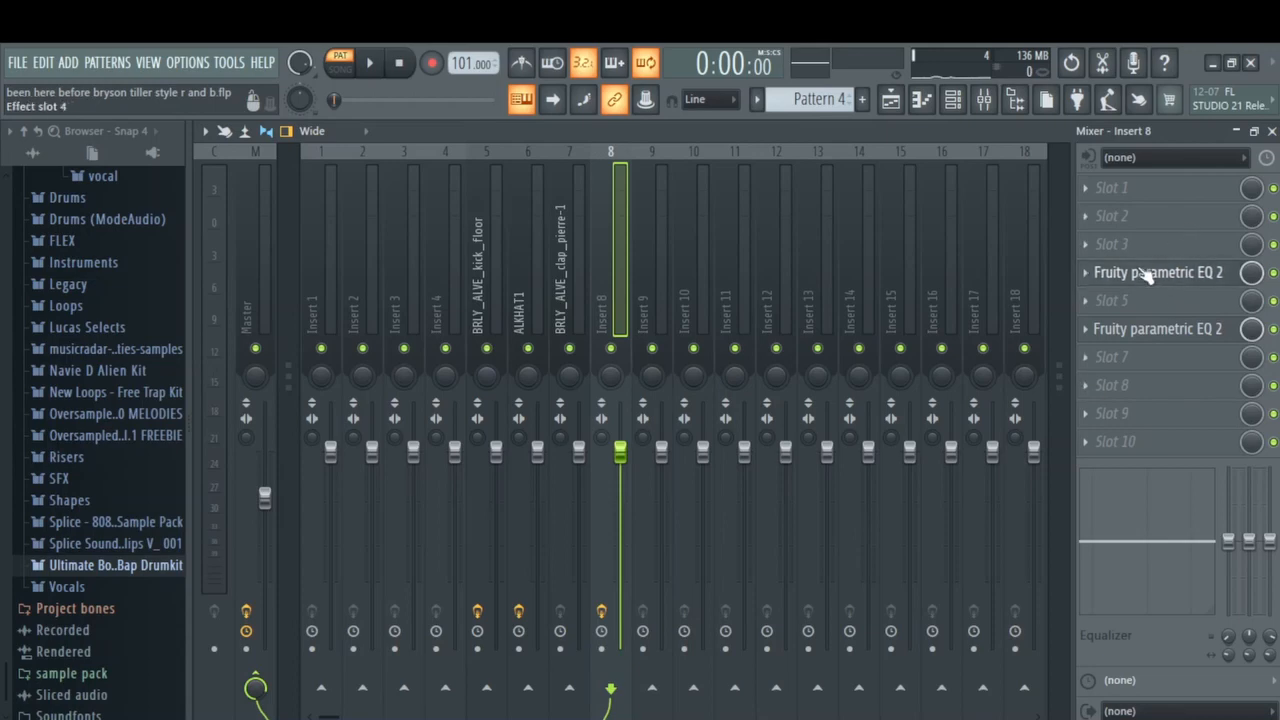
pyautogui.click(1168, 285)
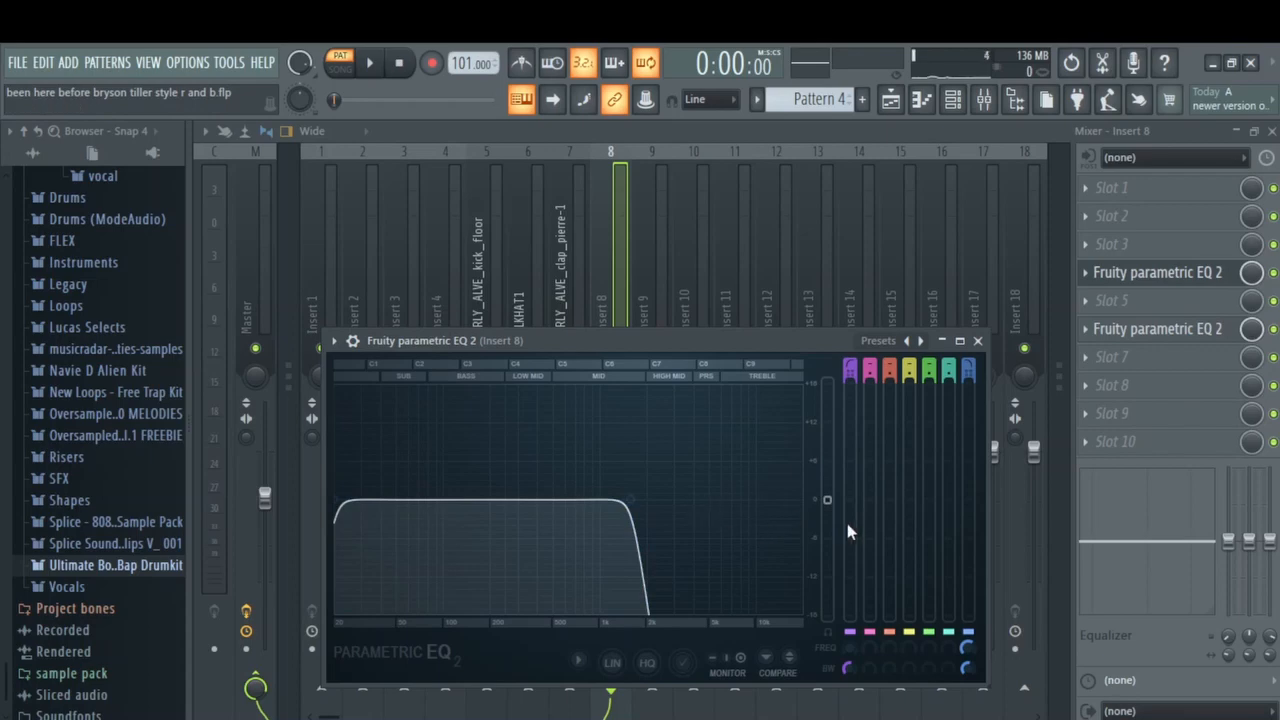
pyautogui.click(1175, 338)
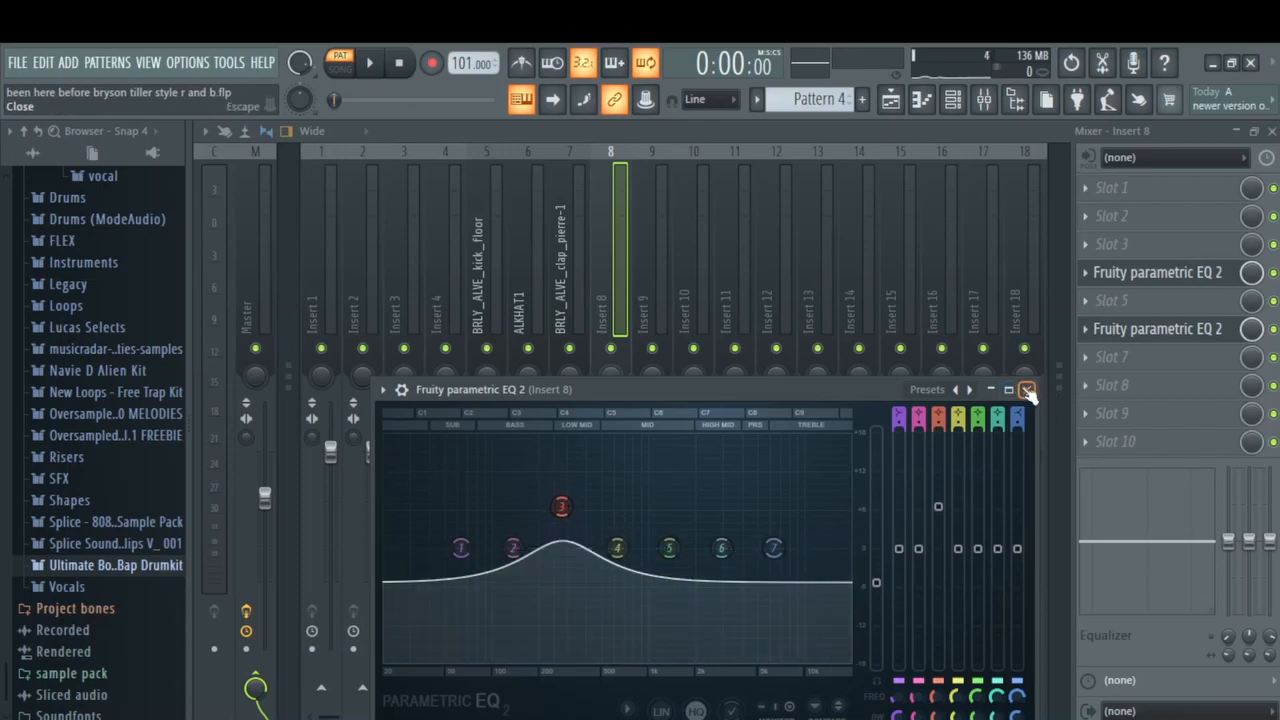
pyautogui.click(1028, 392)
pyautogui.press('space')
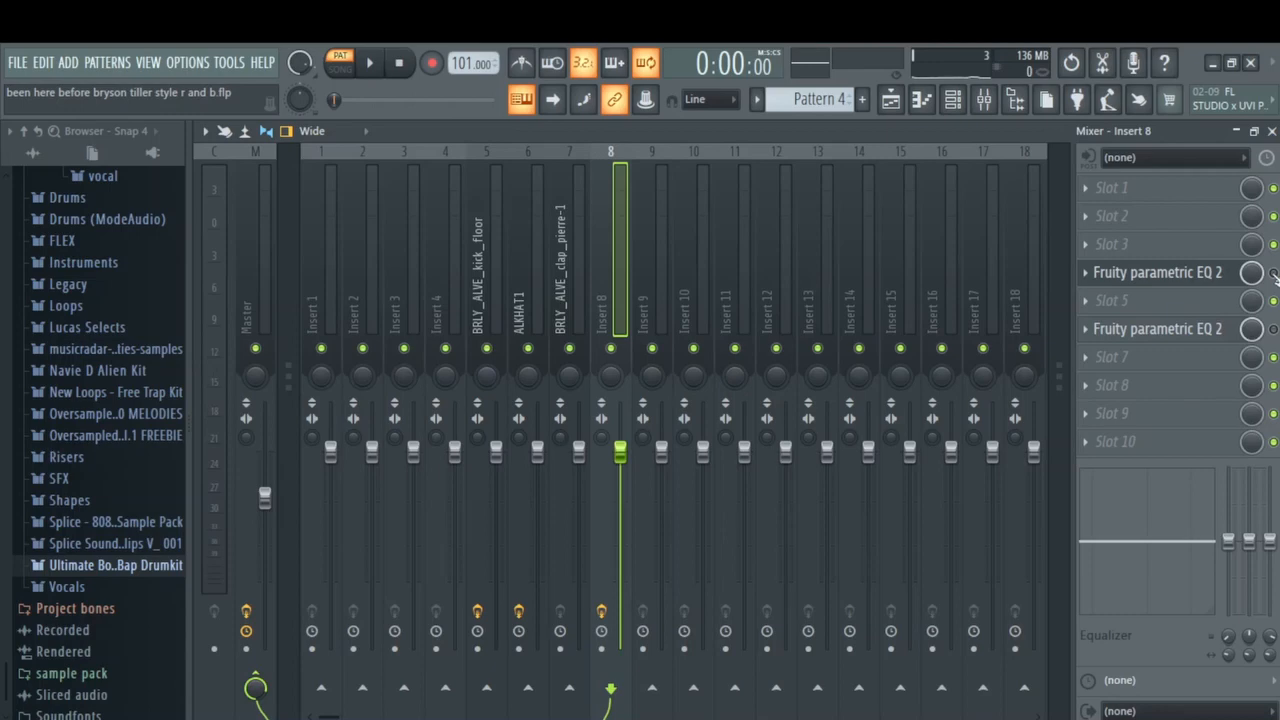
# - Add Fruity Parametric EQ 2 to slot 5 of insert 8, load the 20Hz + 18kHz cut preset and lower its high-cut frequency into the mid range
pyautogui.click(1205, 281)
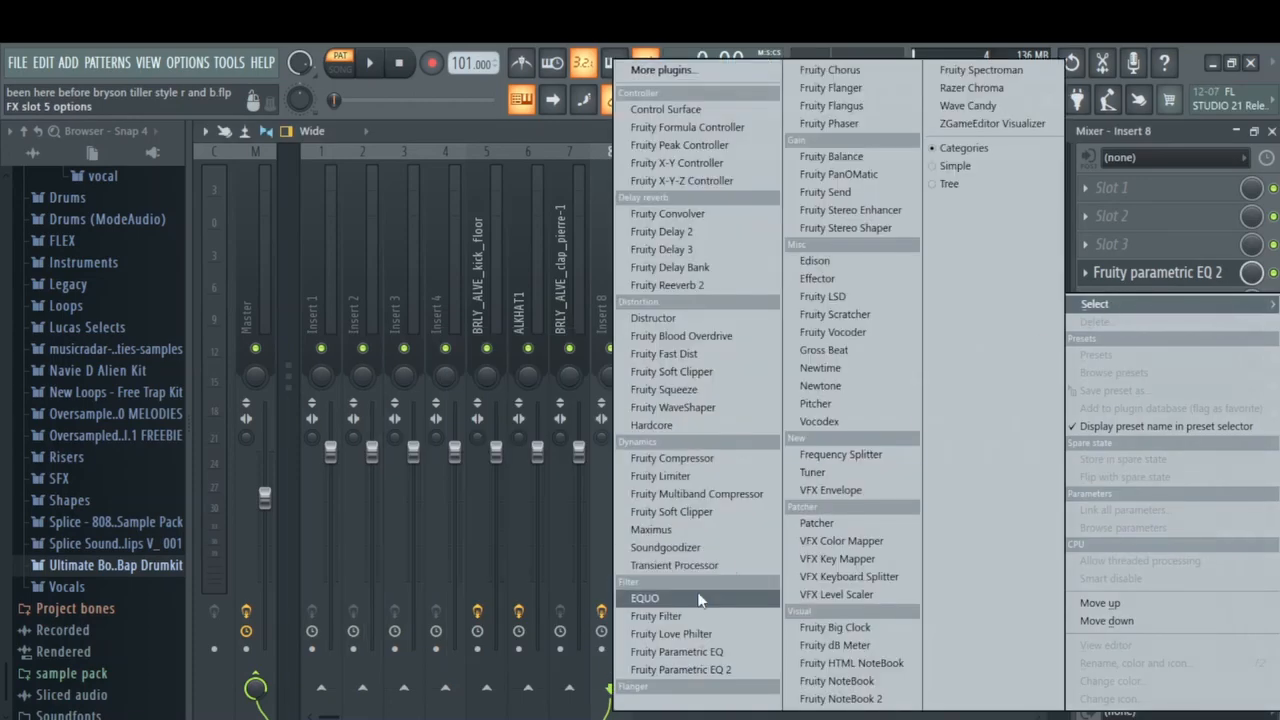
pyautogui.click(681, 670)
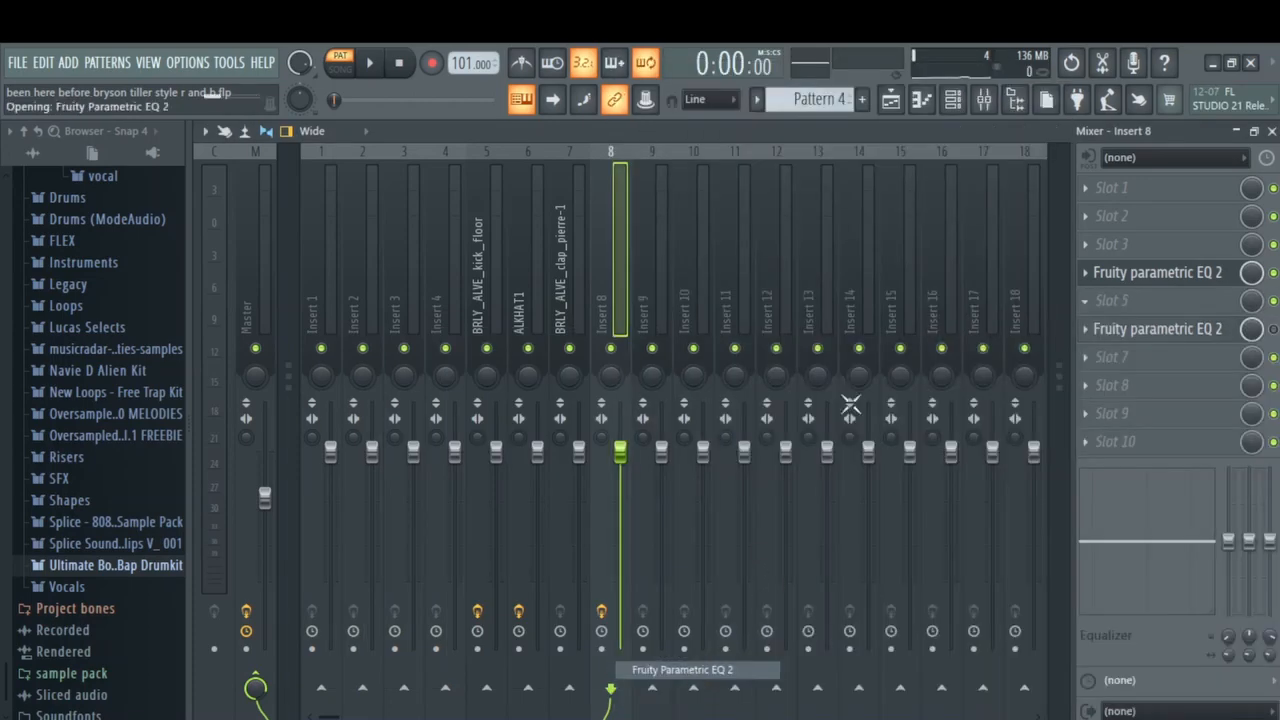
pyautogui.click(903, 368)
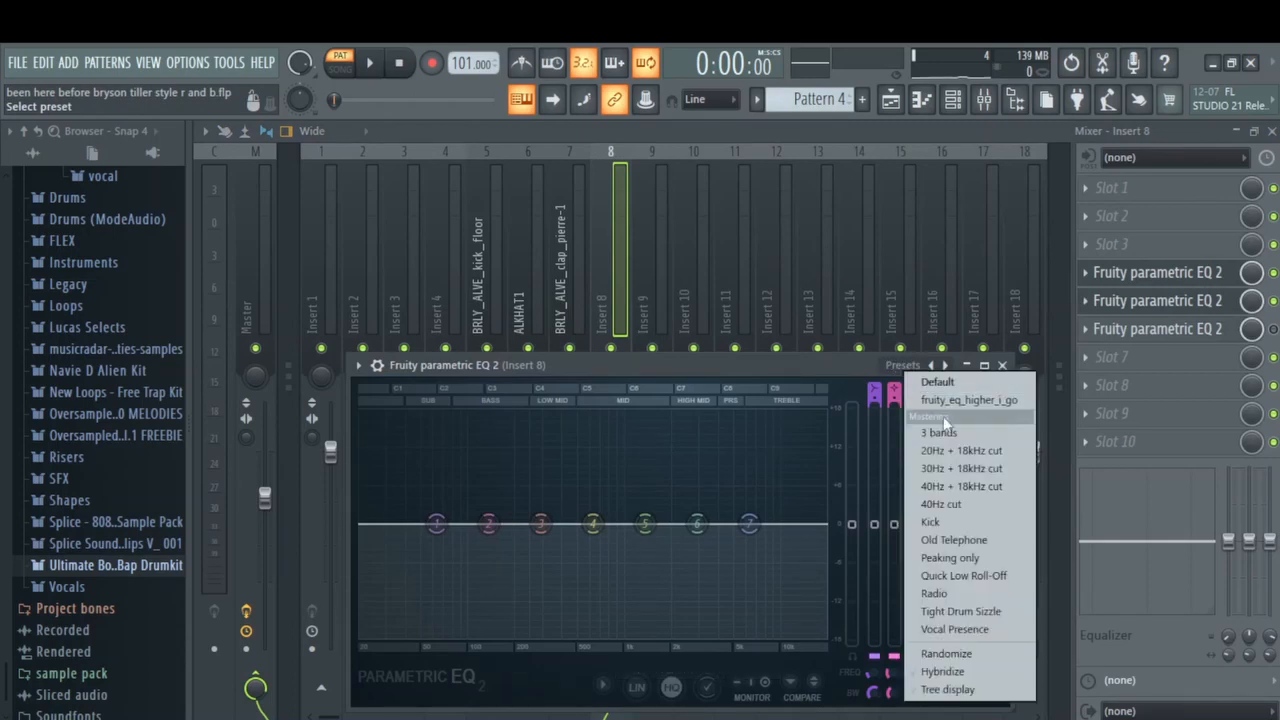
pyautogui.click(955, 452)
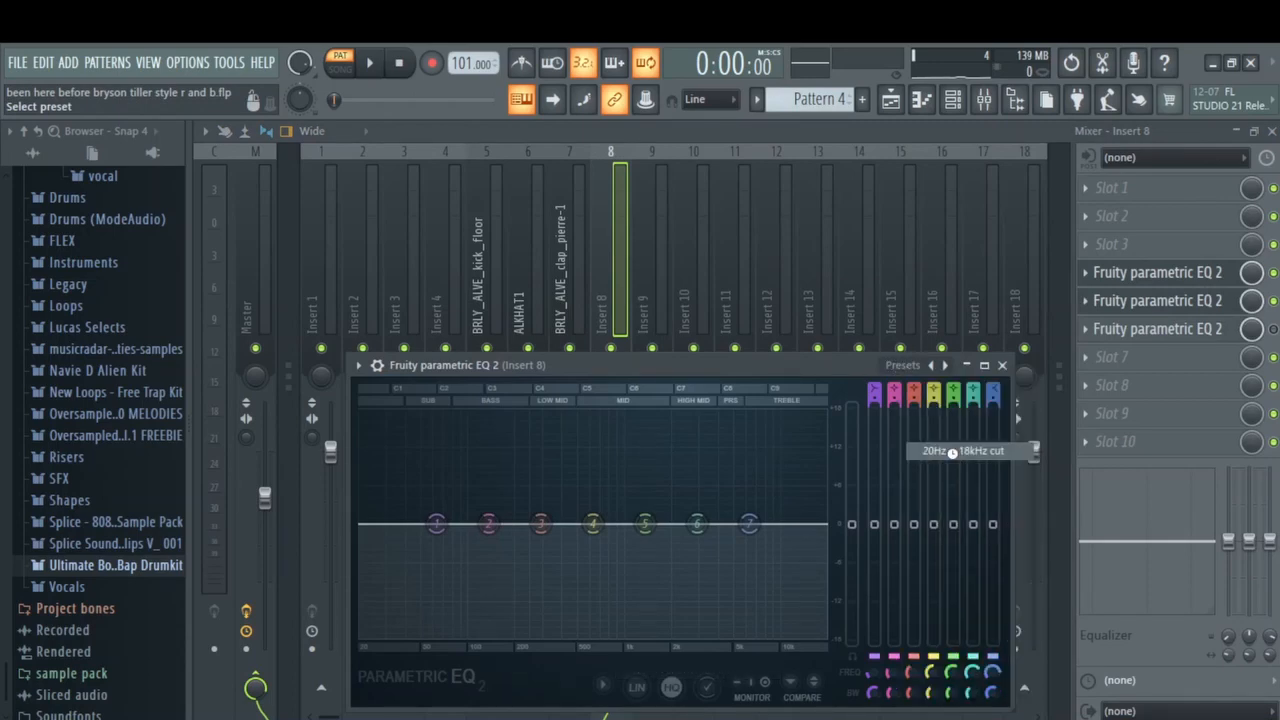
pyautogui.moveTo(824, 530); pyautogui.dragTo(658, 526)
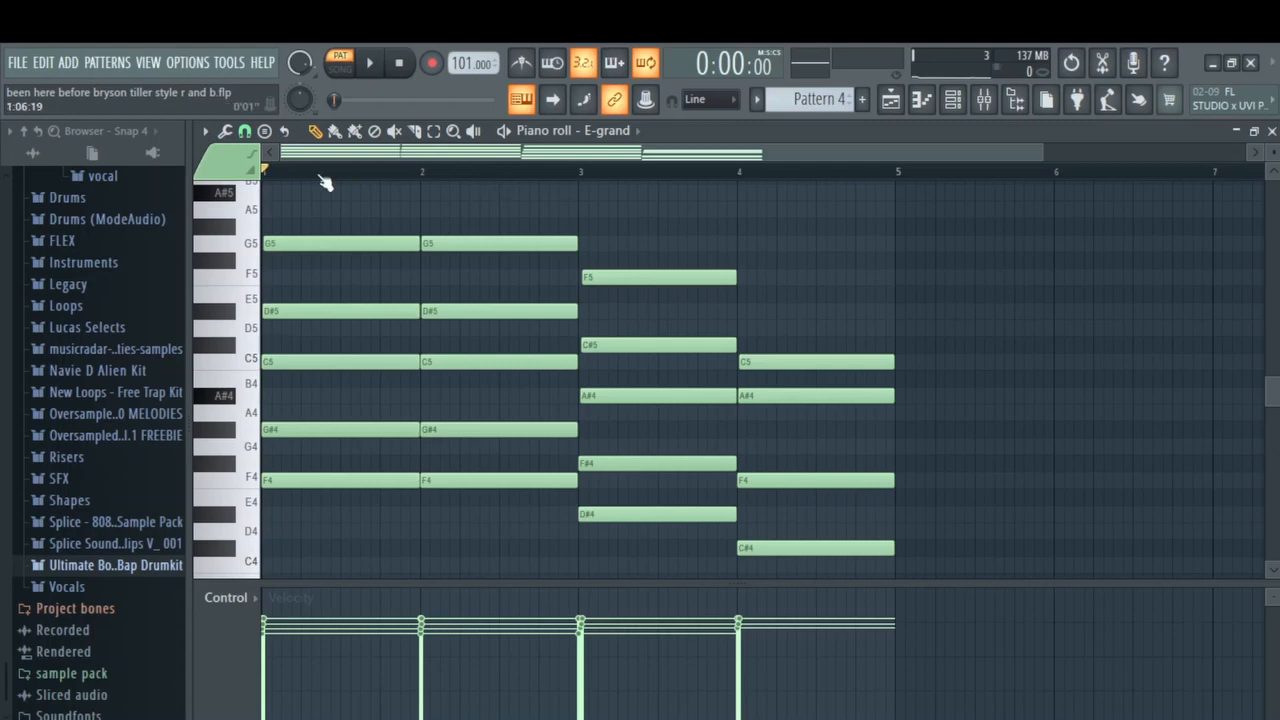
pyautogui.click(266, 133)
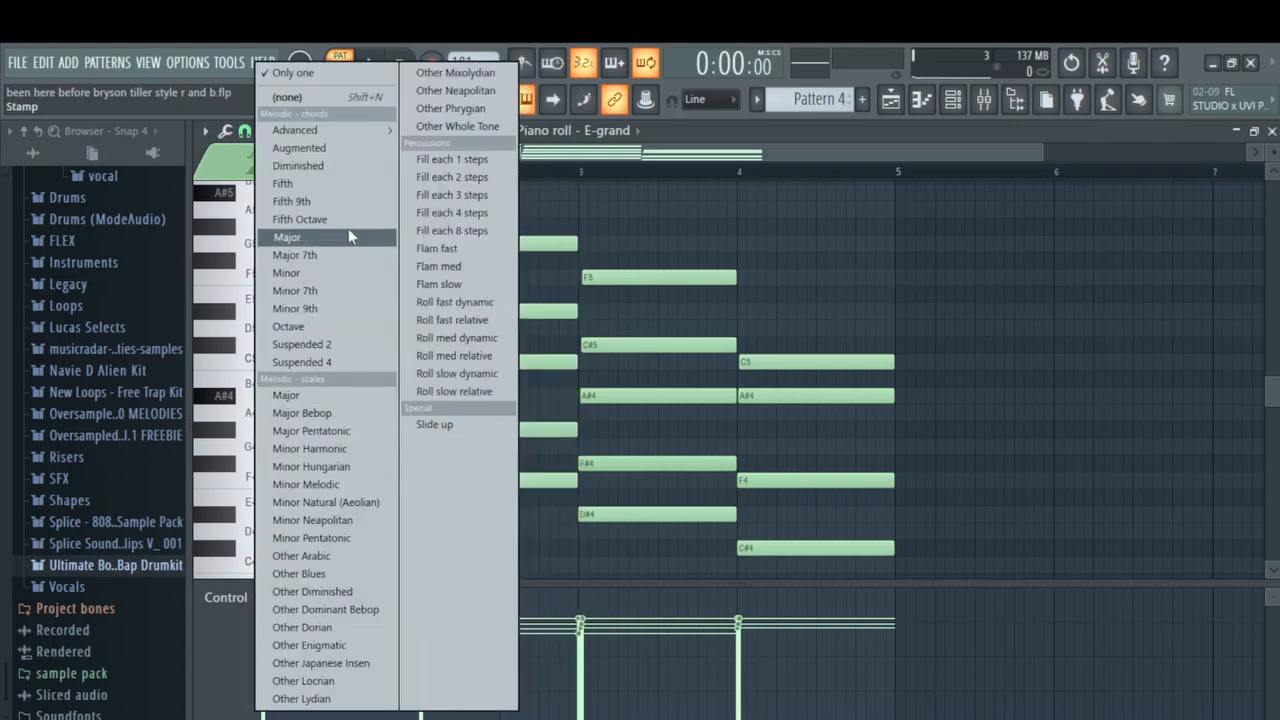
pyautogui.click(331, 310)
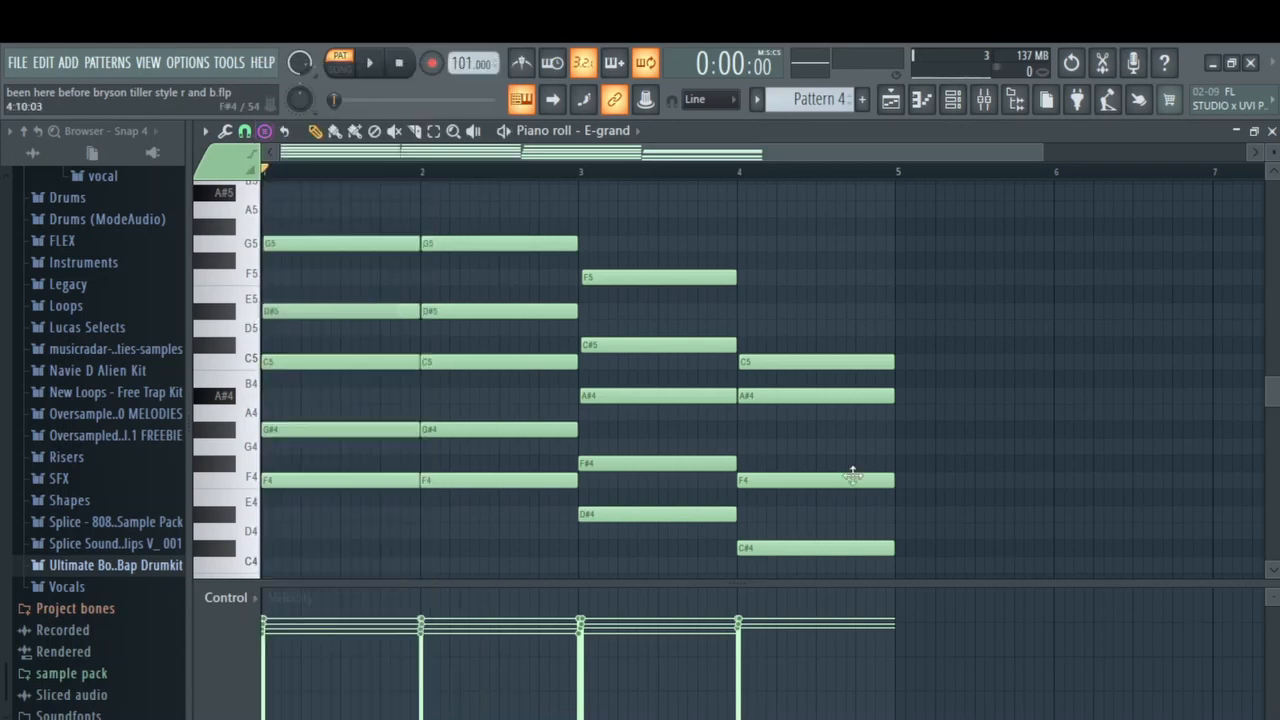
pyautogui.click(921, 480)
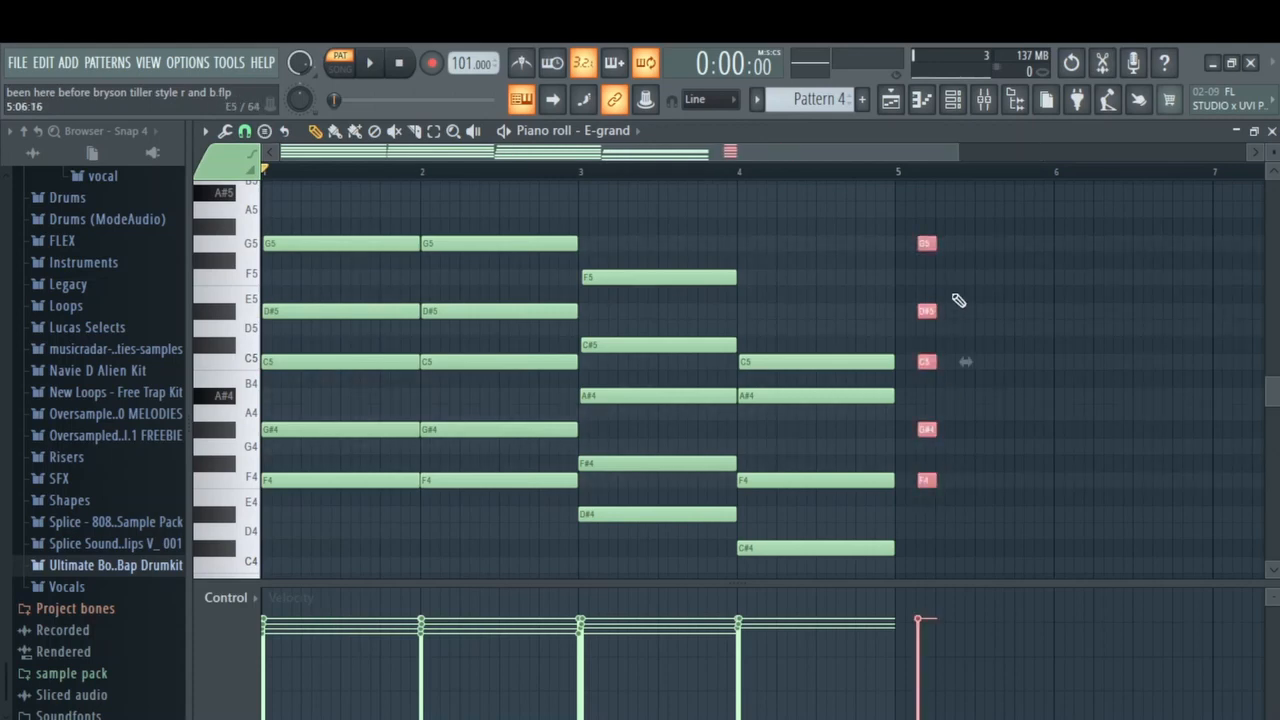
pyautogui.hotkey('ctrl', 'z')
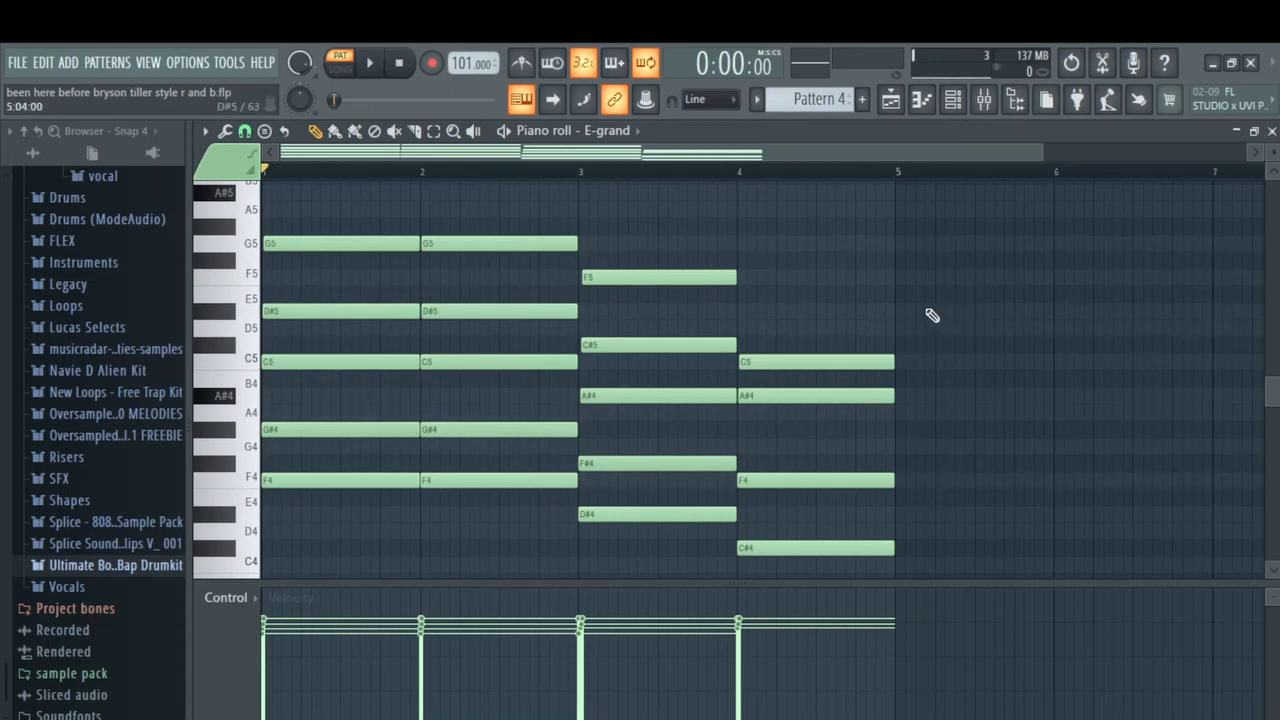
# - Stamp a Minor 9th chord rooted on F4, slightly over one bar long, at bar 5 of the E-grand piano roll
pyautogui.click(266, 133)
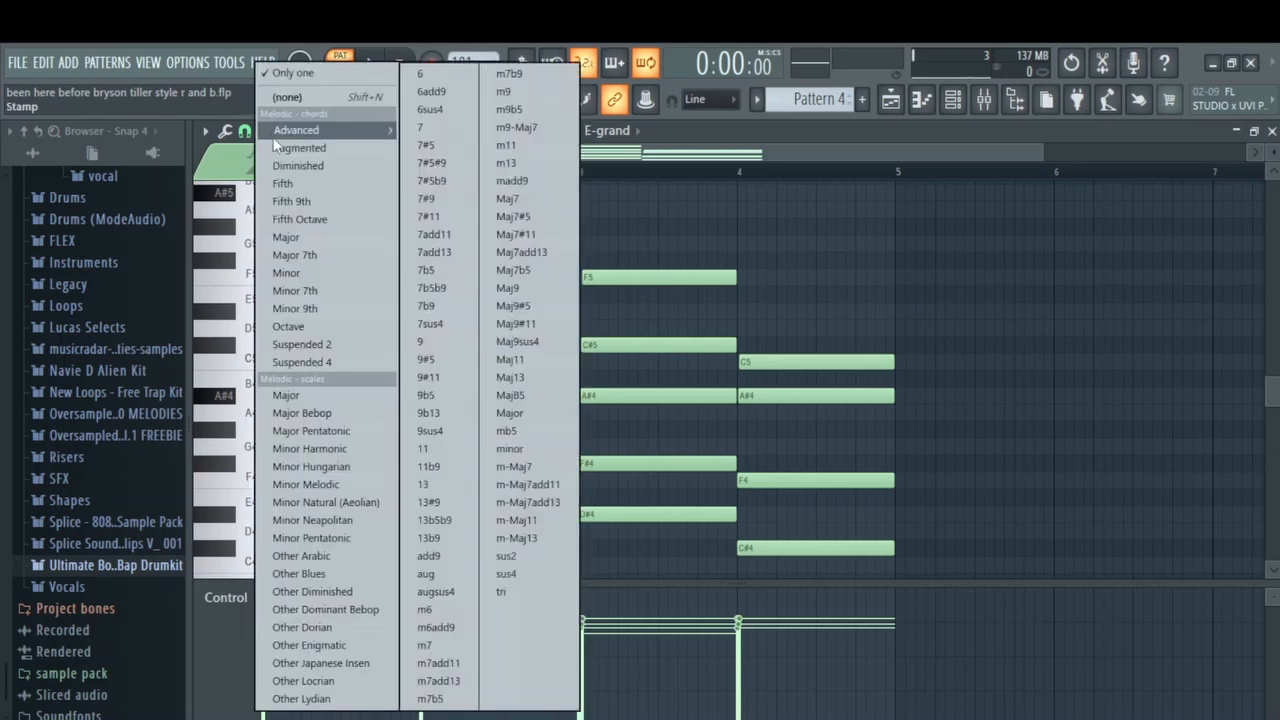
pyautogui.click(300, 308)
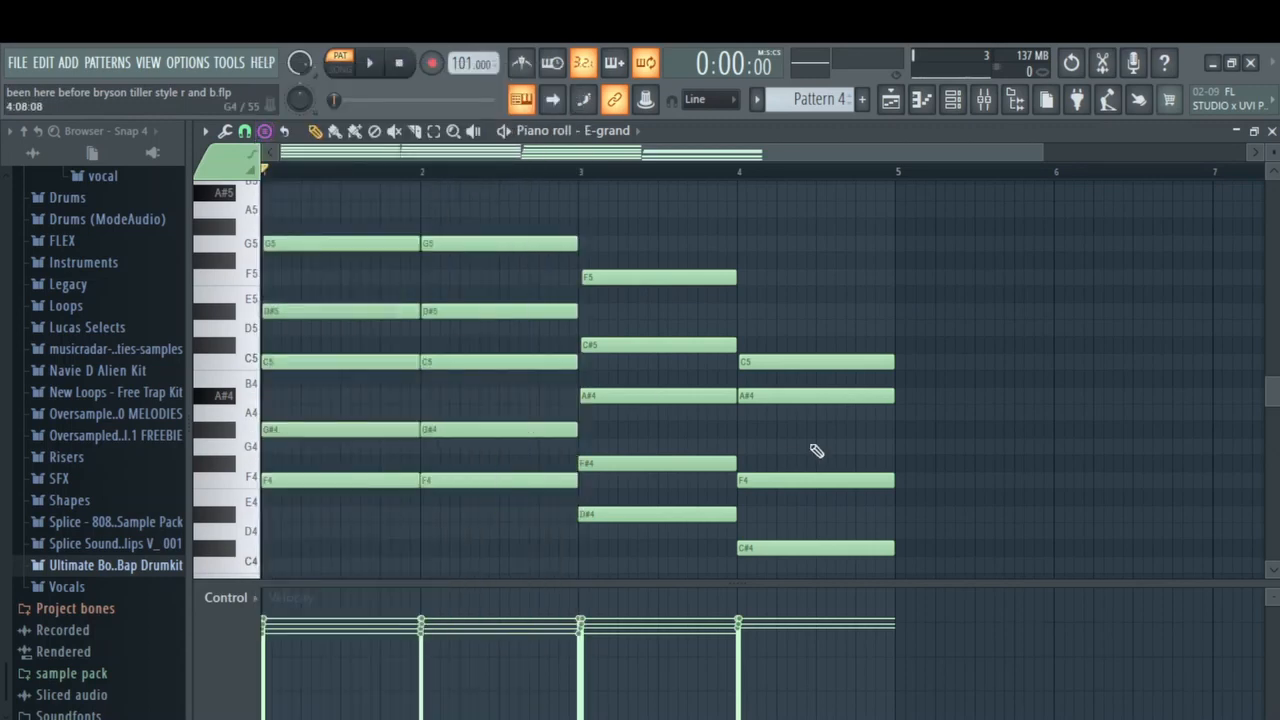
pyautogui.moveTo(931, 490)
pyautogui.mouseDown()
pyautogui.moveTo(943, 477)
pyautogui.moveTo(919, 489)
pyautogui.mouseUp()
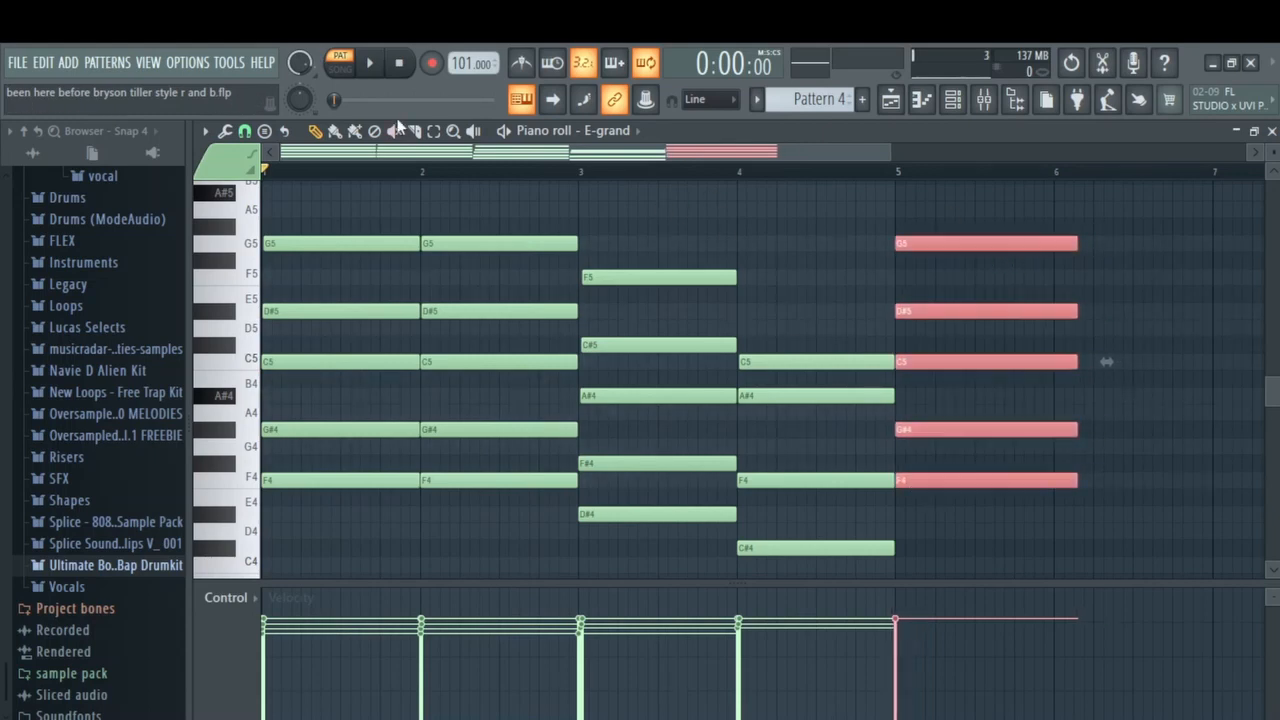
# - Select the chord at bar 5 and try strumming it with a stronger start-time offset and adjusted velocity strength, leaving the strum tool without accepting
pyautogui.click(433, 131)
pyautogui.moveTo(908, 203); pyautogui.dragTo(1065, 545)
pyautogui.scroll(1, 1140, 418)
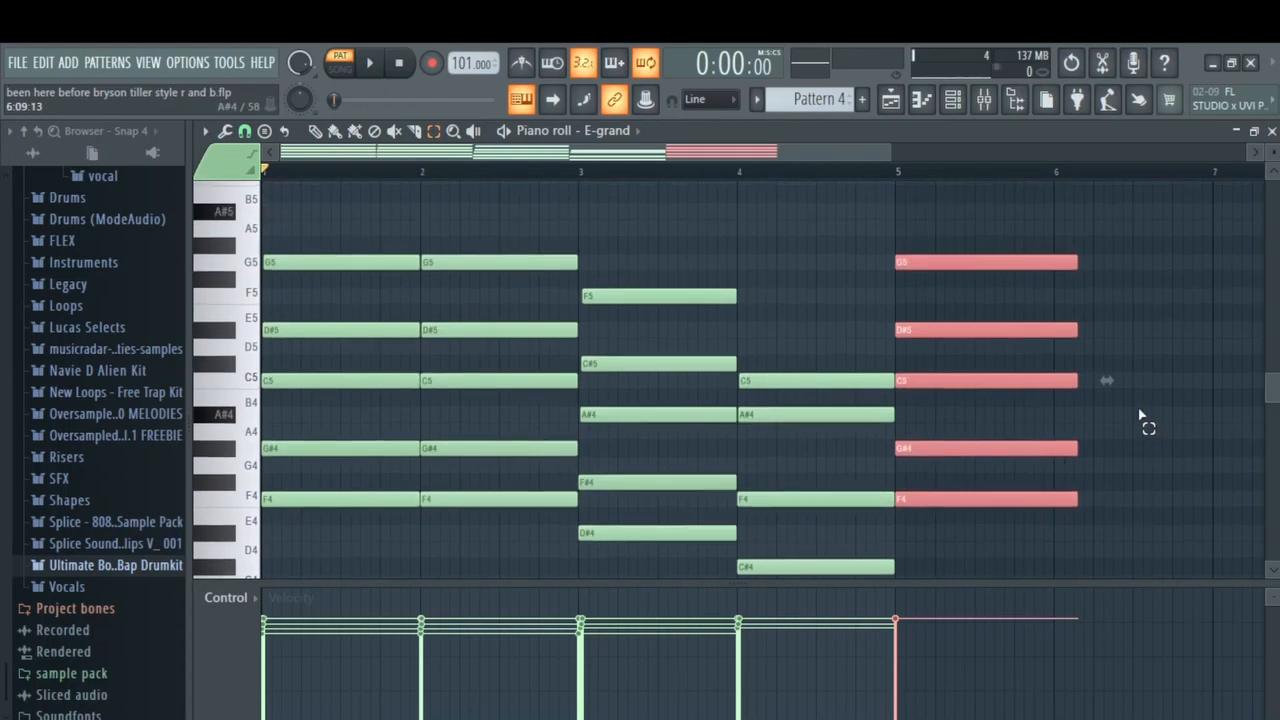
pyautogui.click(233, 134)
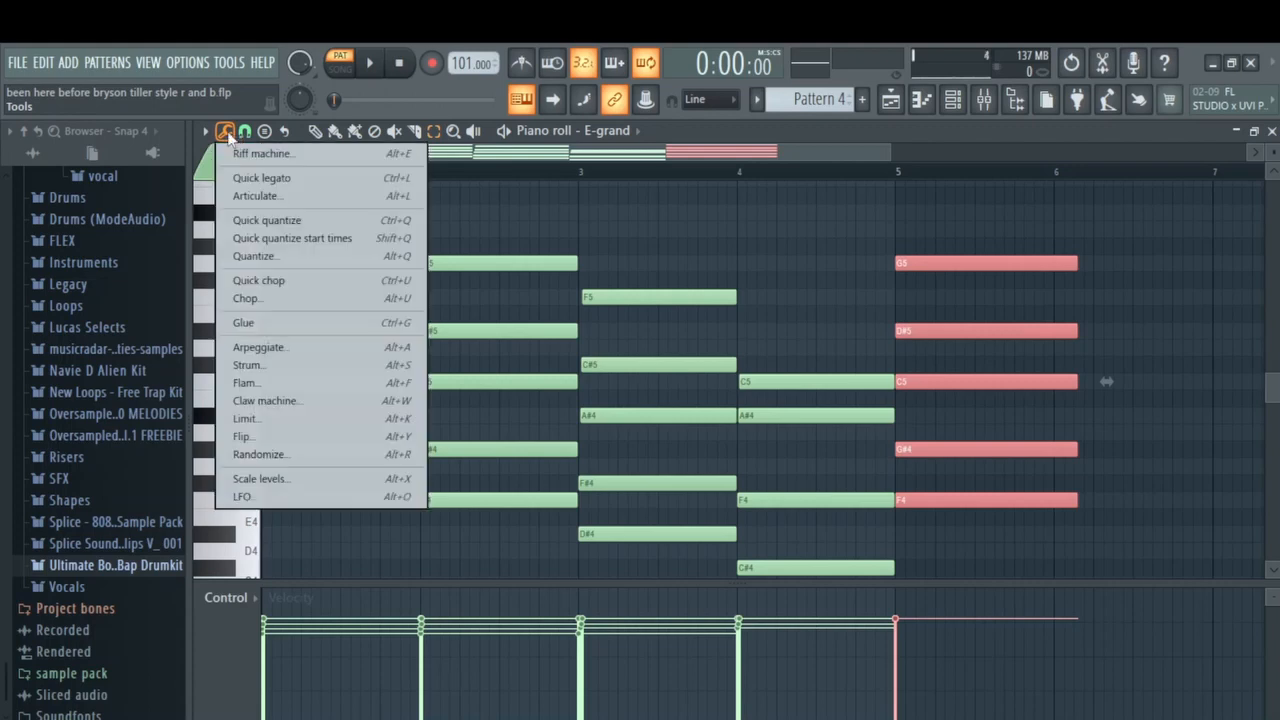
pyautogui.click(268, 372)
pyautogui.moveTo(921, 239); pyautogui.dragTo(593, 237)
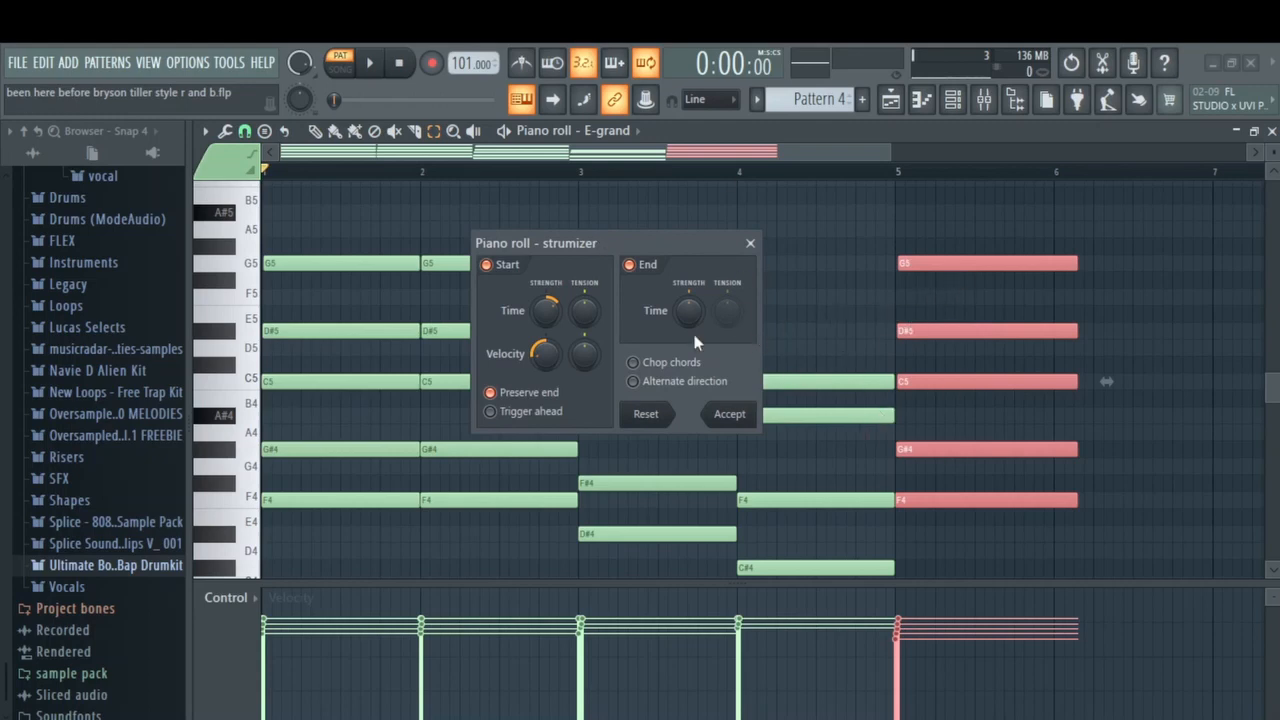
pyautogui.moveTo(546, 311); pyautogui.dragTo(546, 293)
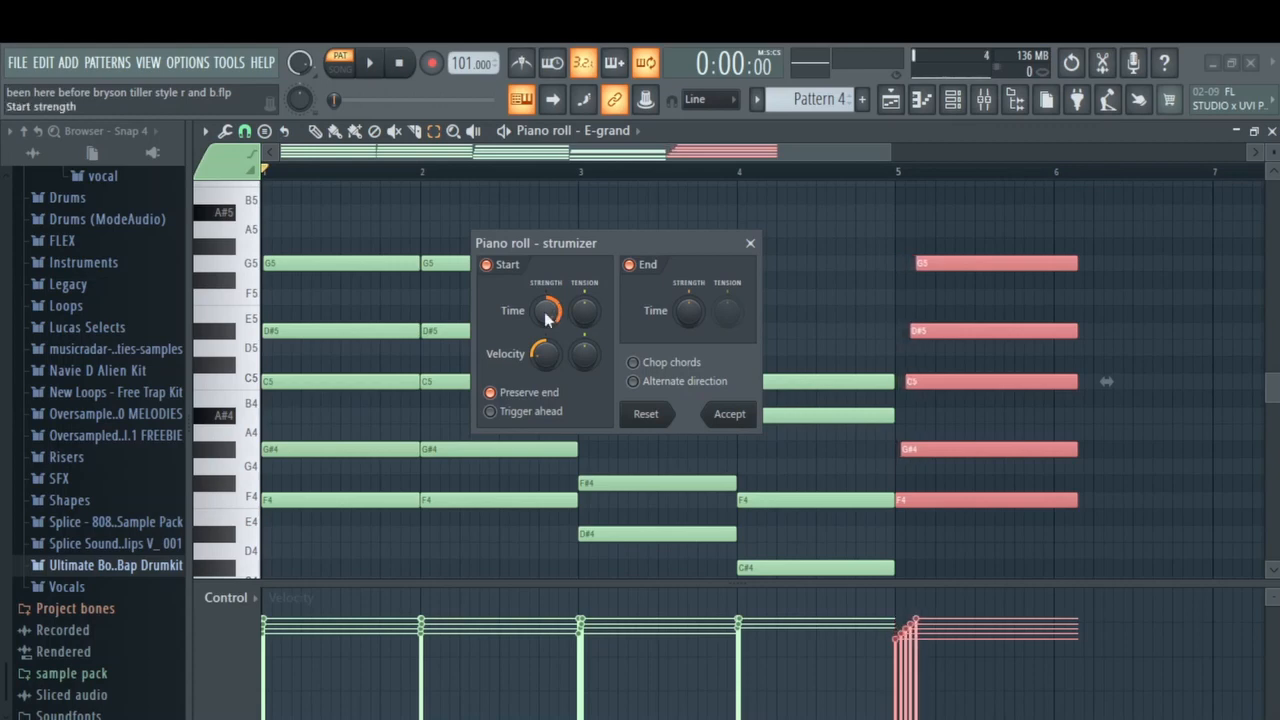
pyautogui.moveTo(543, 368); pyautogui.dragTo(543, 359)
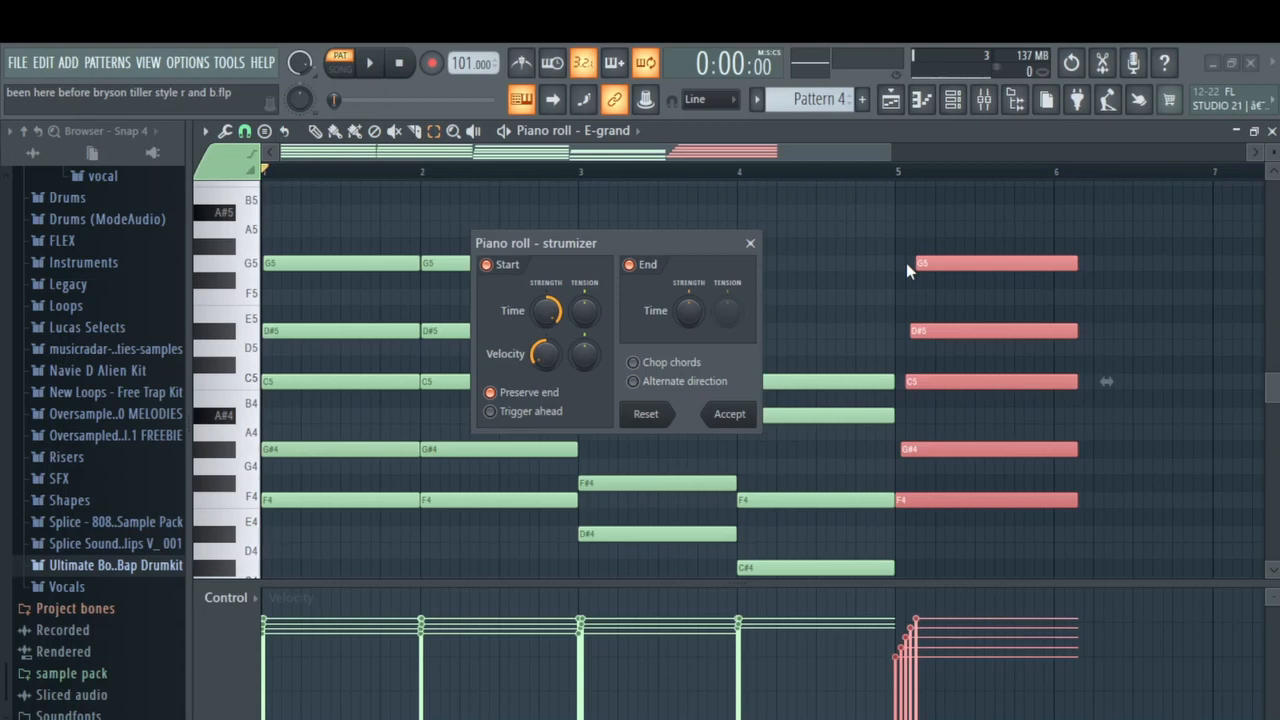
pyautogui.click(750, 244)
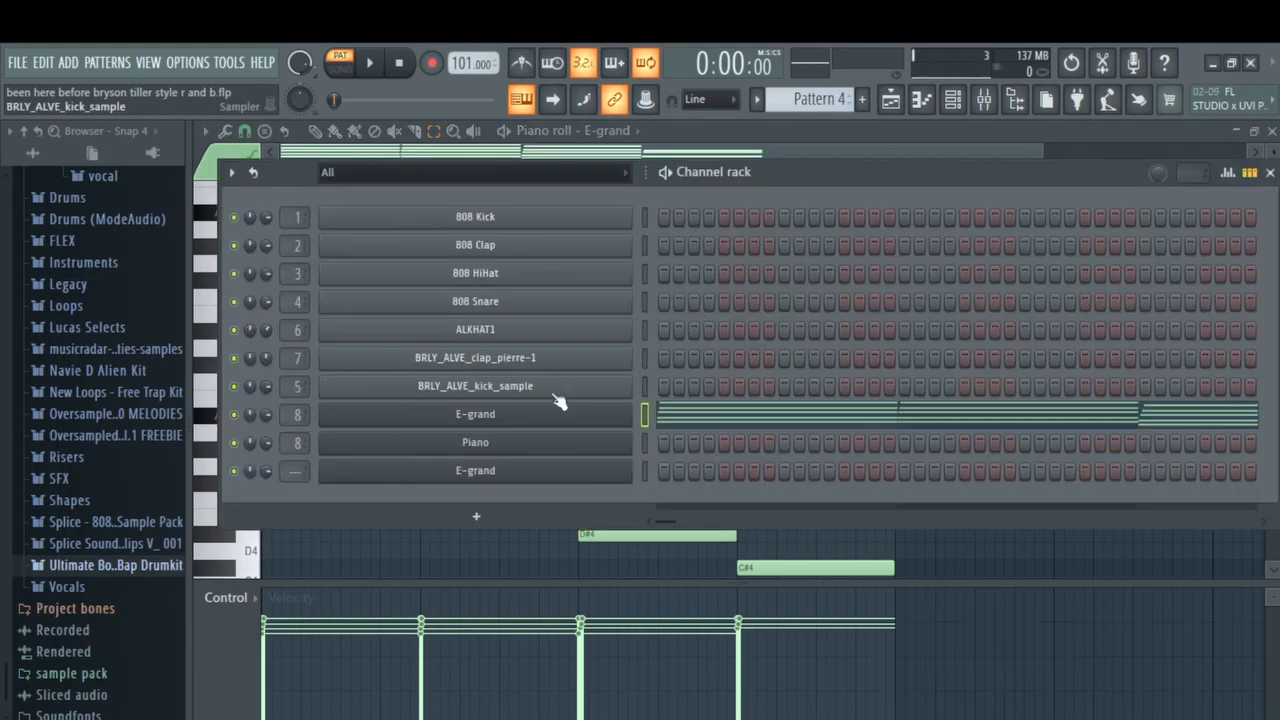
# - Open the Piano channel's instrument and audition a few single notes with it
pyautogui.click(517, 452)
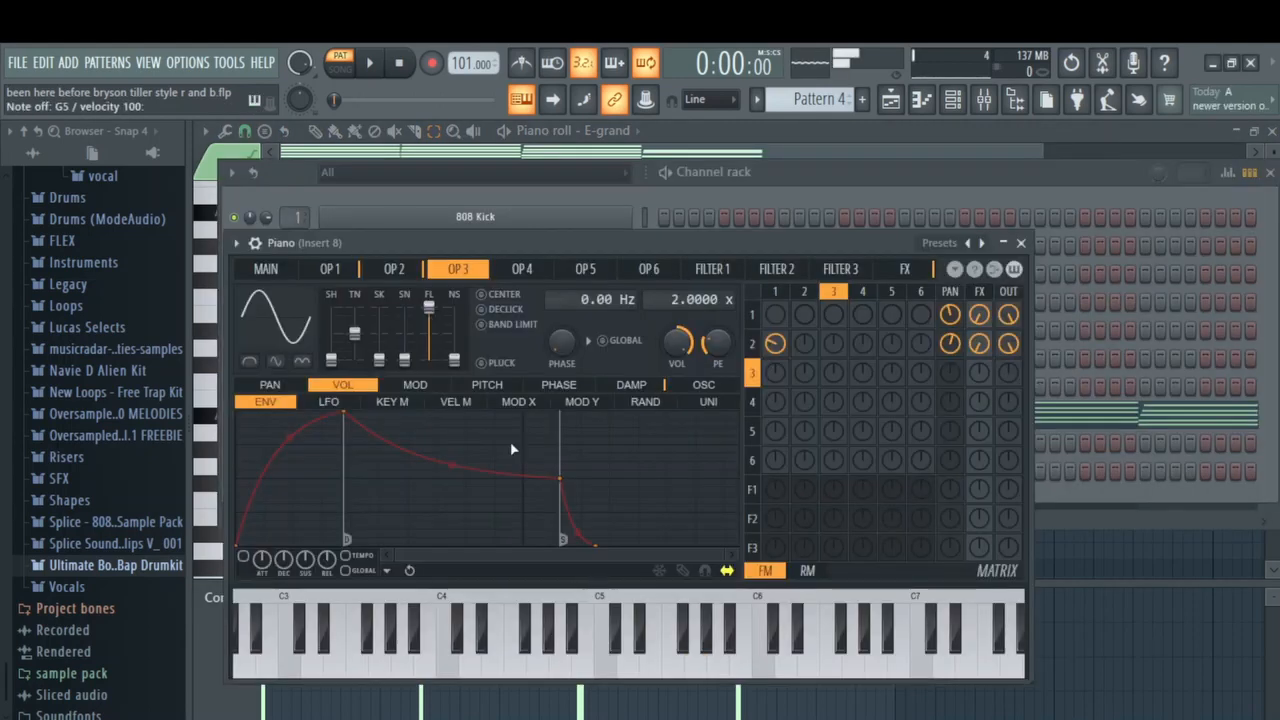
pyautogui.press('u')
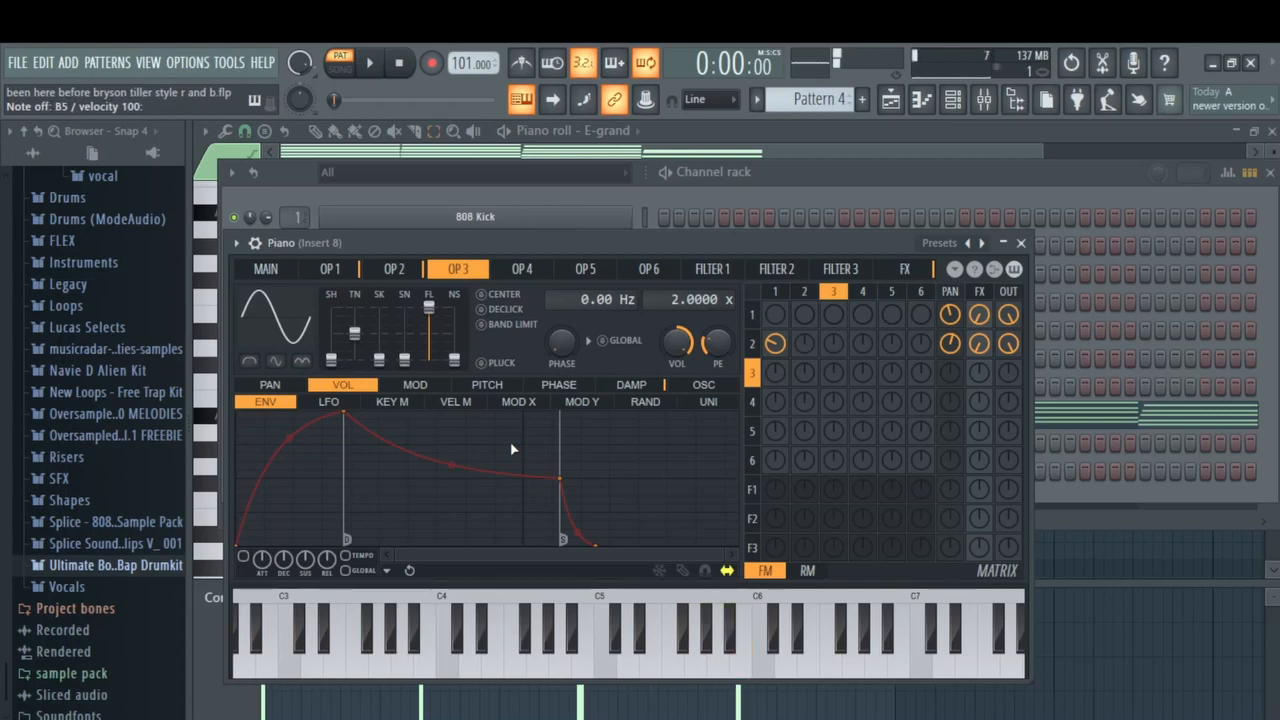
pyautogui.press('n')
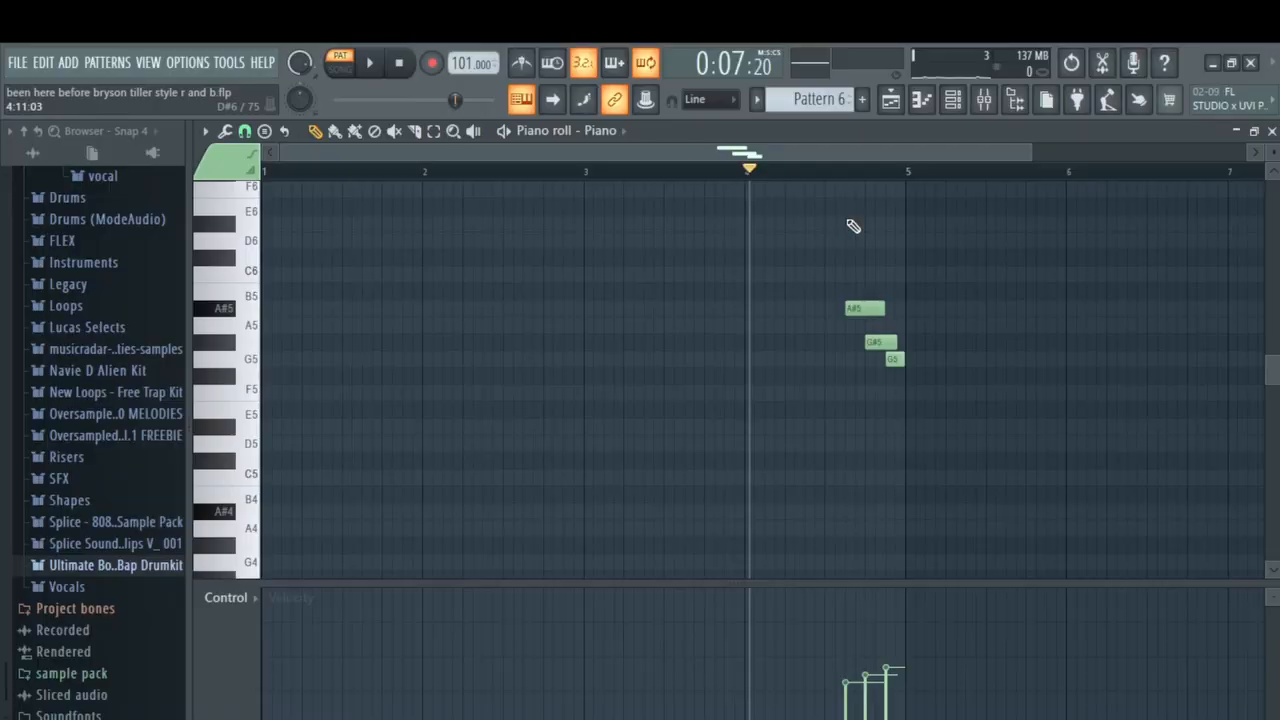
# - Switch to Pattern 5, open the E-grand channel's piano roll and play back its melody
pyautogui.click(953, 99)
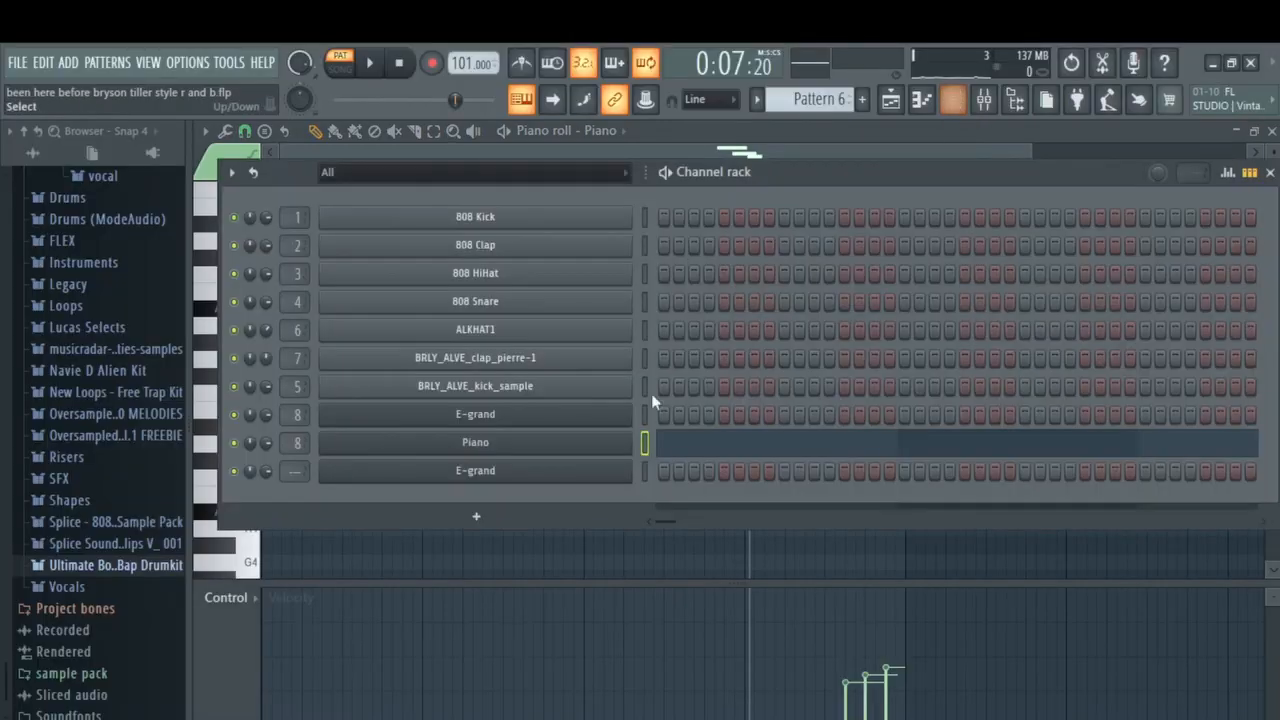
pyautogui.moveTo(826, 101); pyautogui.dragTo(826, 112)
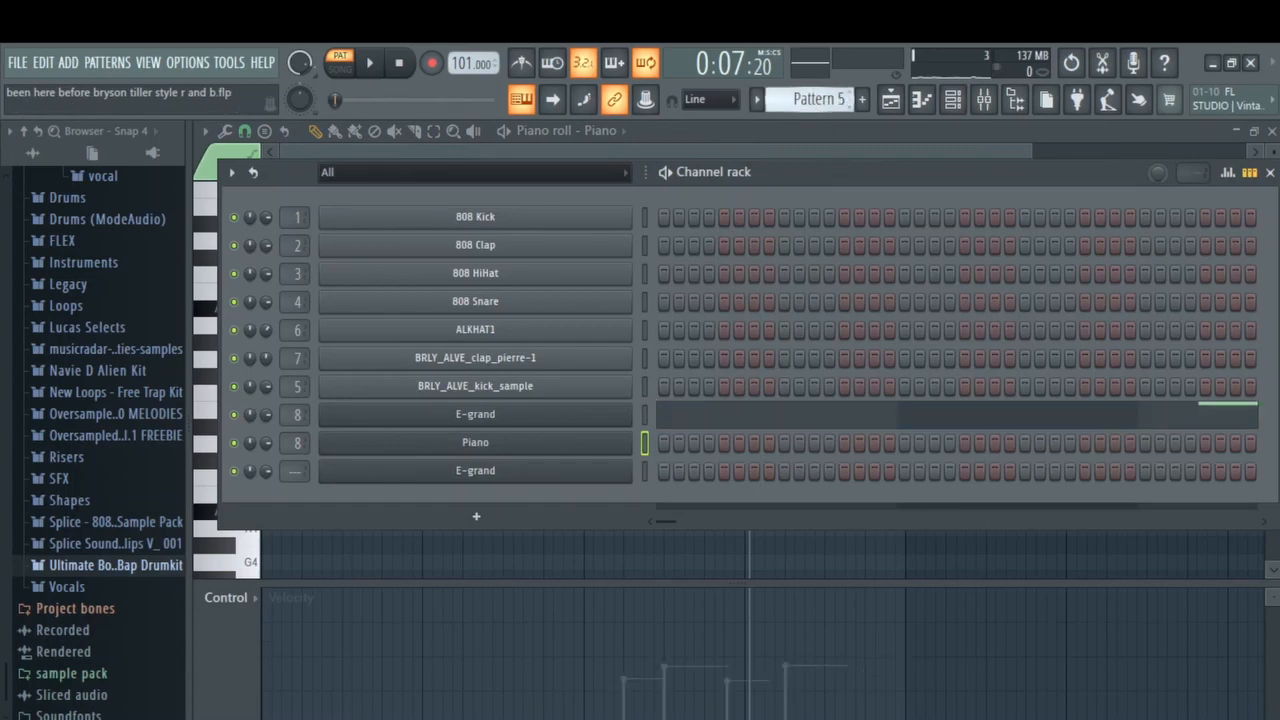
pyautogui.click(924, 100)
pyautogui.click(953, 99)
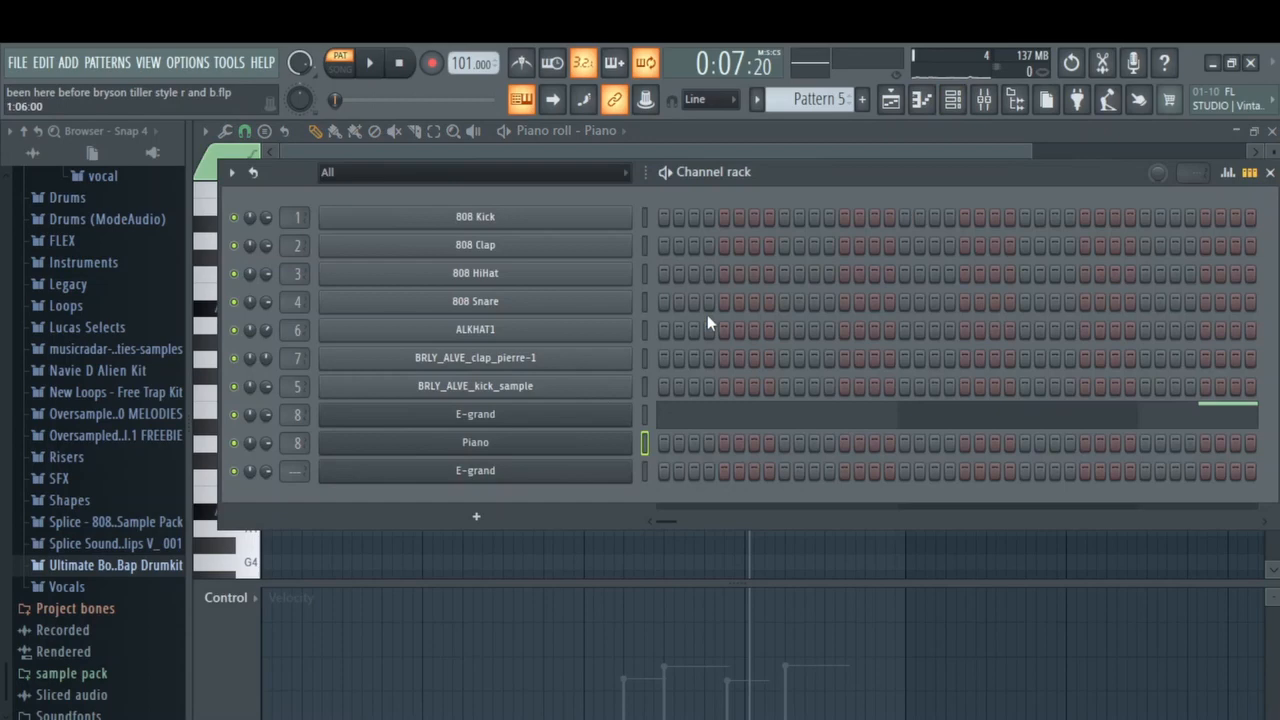
pyautogui.rightClick(545, 413)
pyautogui.click(632, 417)
pyautogui.press('space')
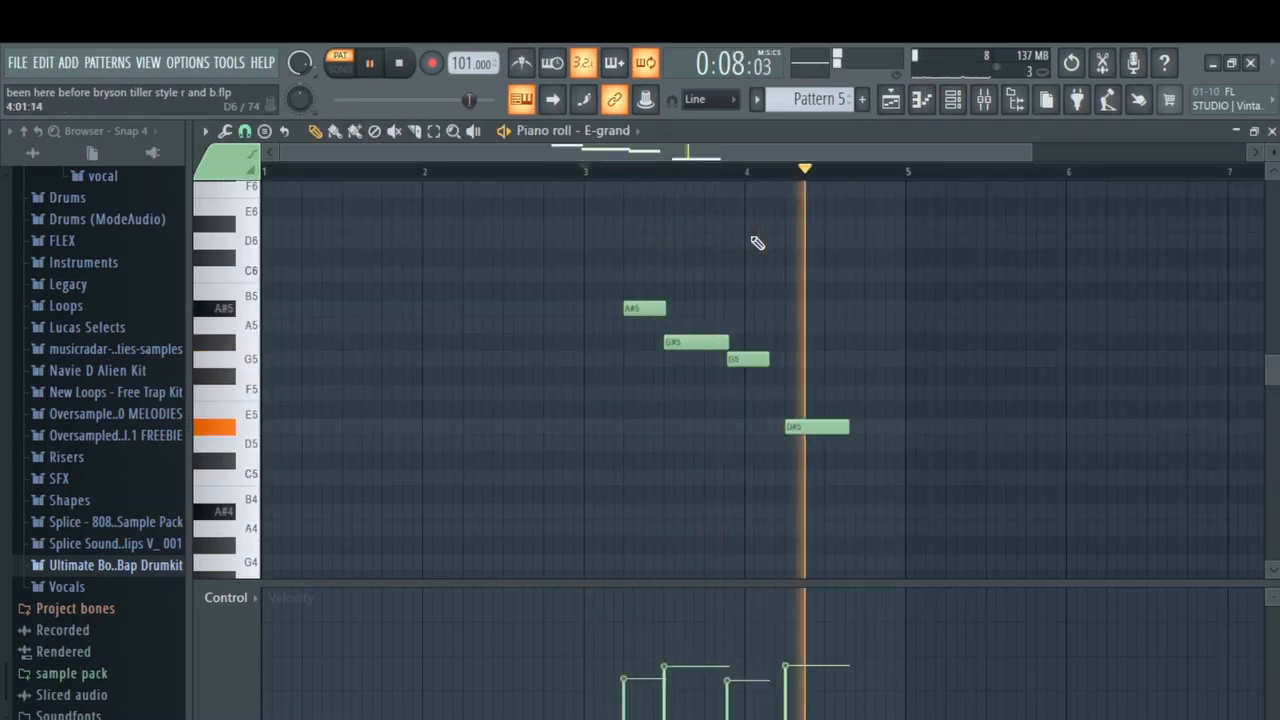
pyautogui.press('space')
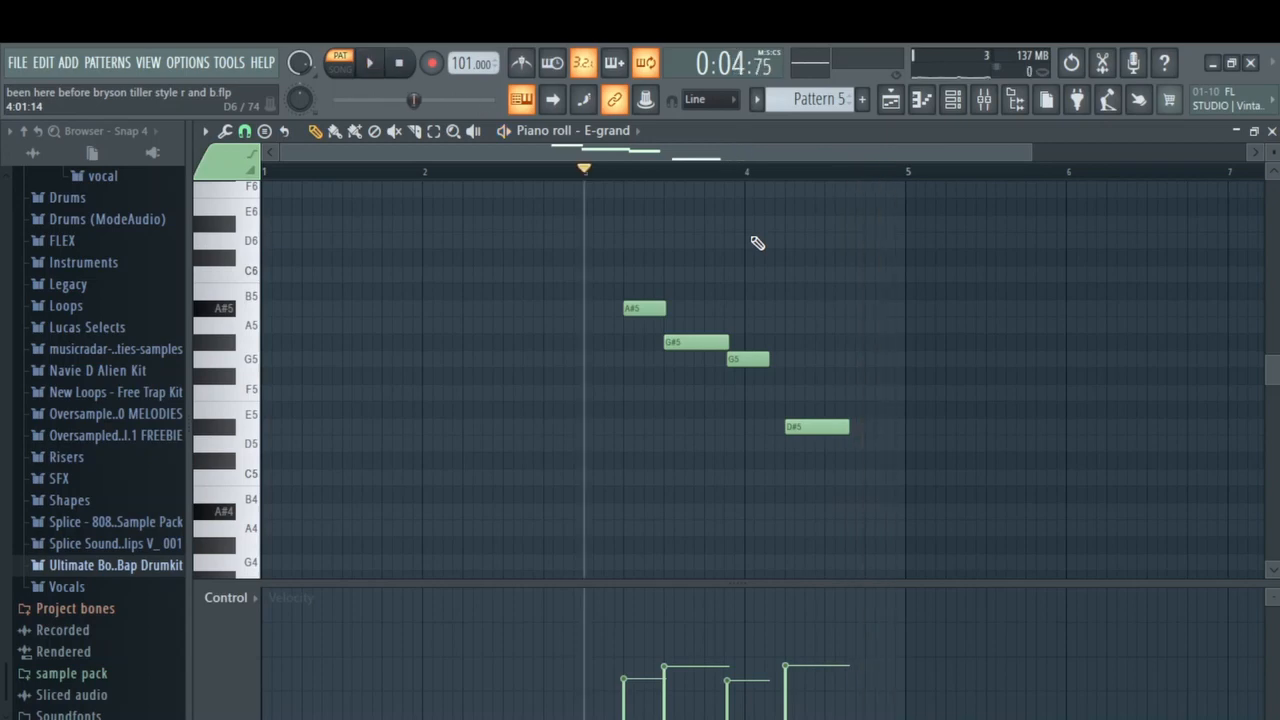
# - Show the playlist in song mode, mute tracks 1, 2 and 3, and play the melodic patterns on their own
pyautogui.click(903, 104)
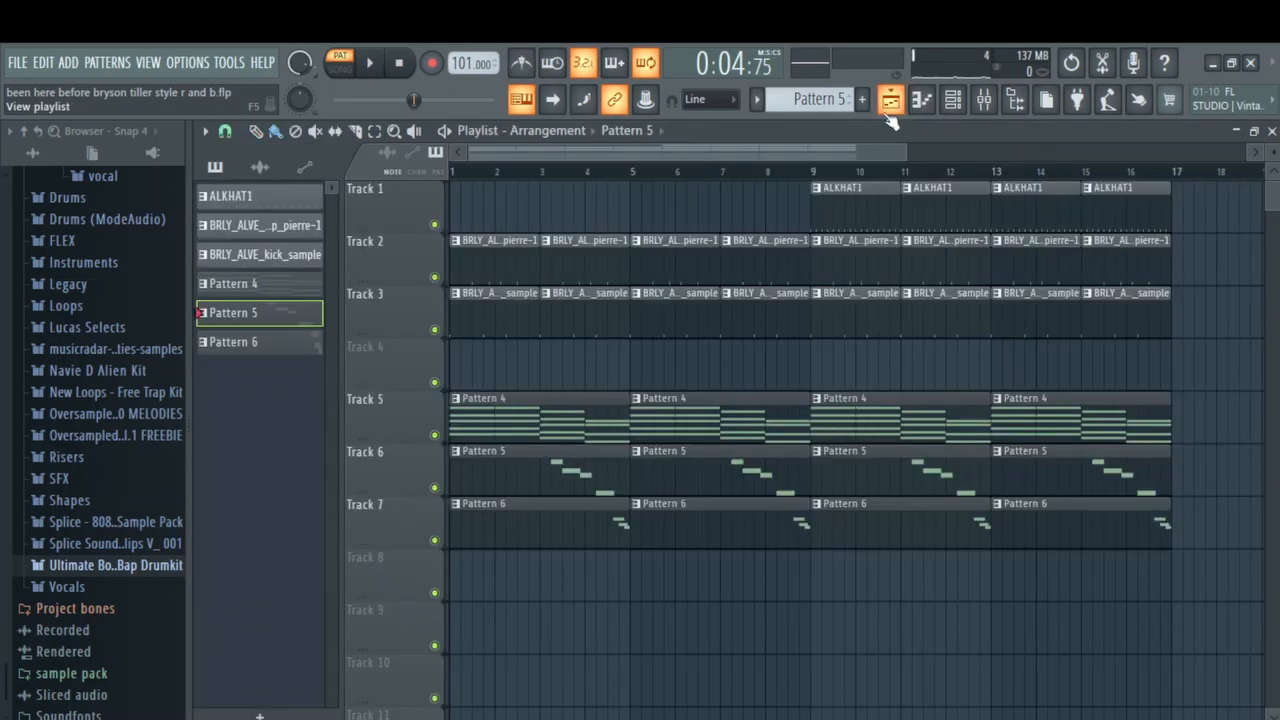
pyautogui.click(340, 66)
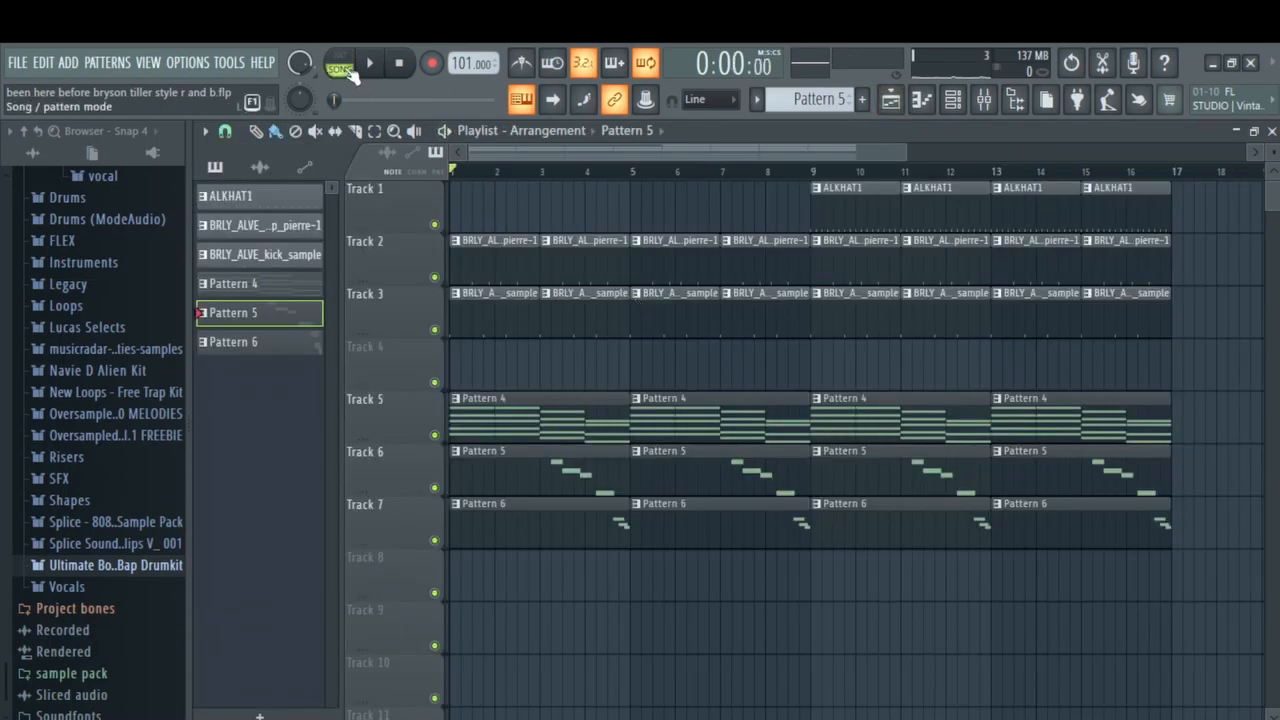
pyautogui.click(435, 278)
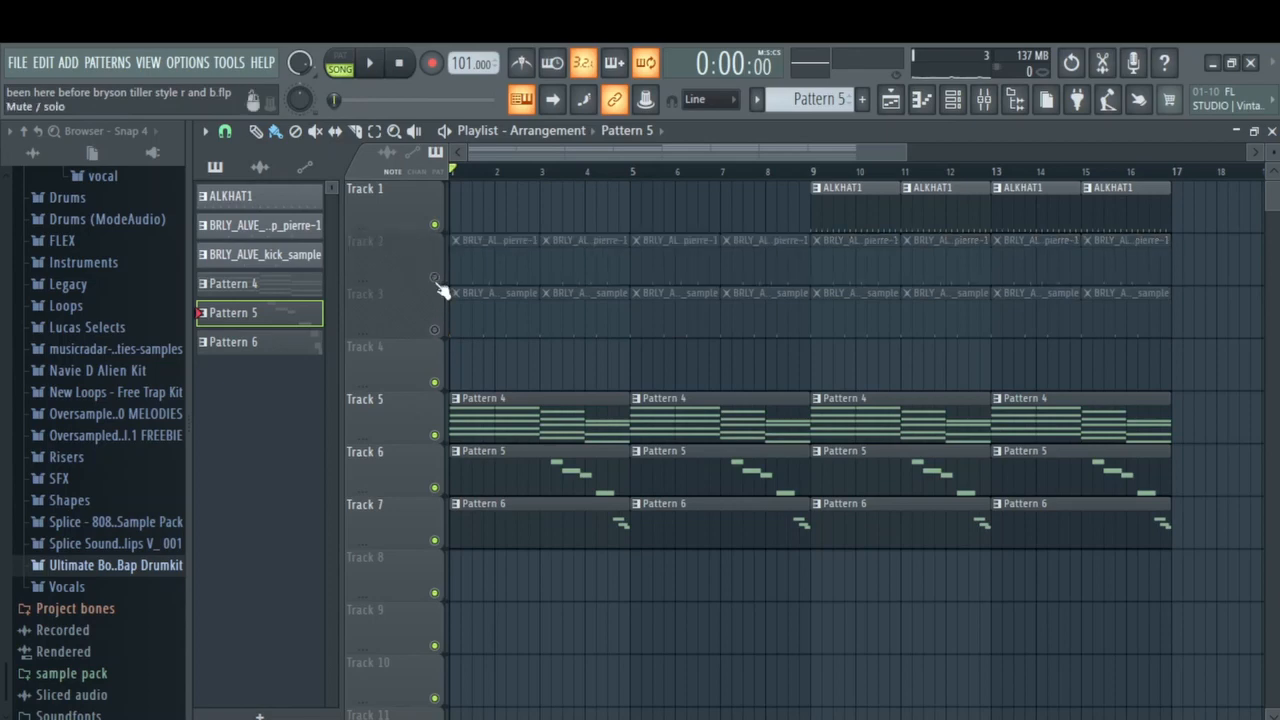
pyautogui.click(435, 224)
pyautogui.press('space')
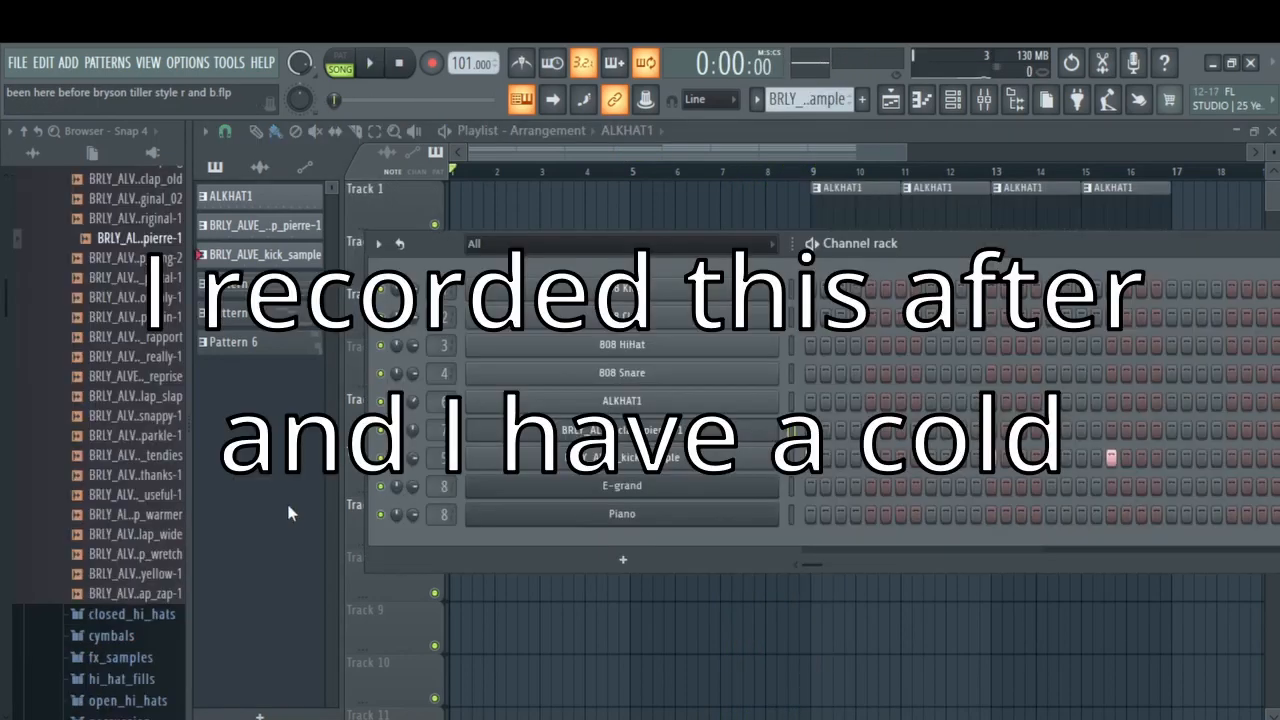
# - Inspect the samples of the BRLY_ALVE_clap_pierre-1, BRLY_ALVE_kick_sample and ALKHAT1 channels one after another
pyautogui.click(742, 436)
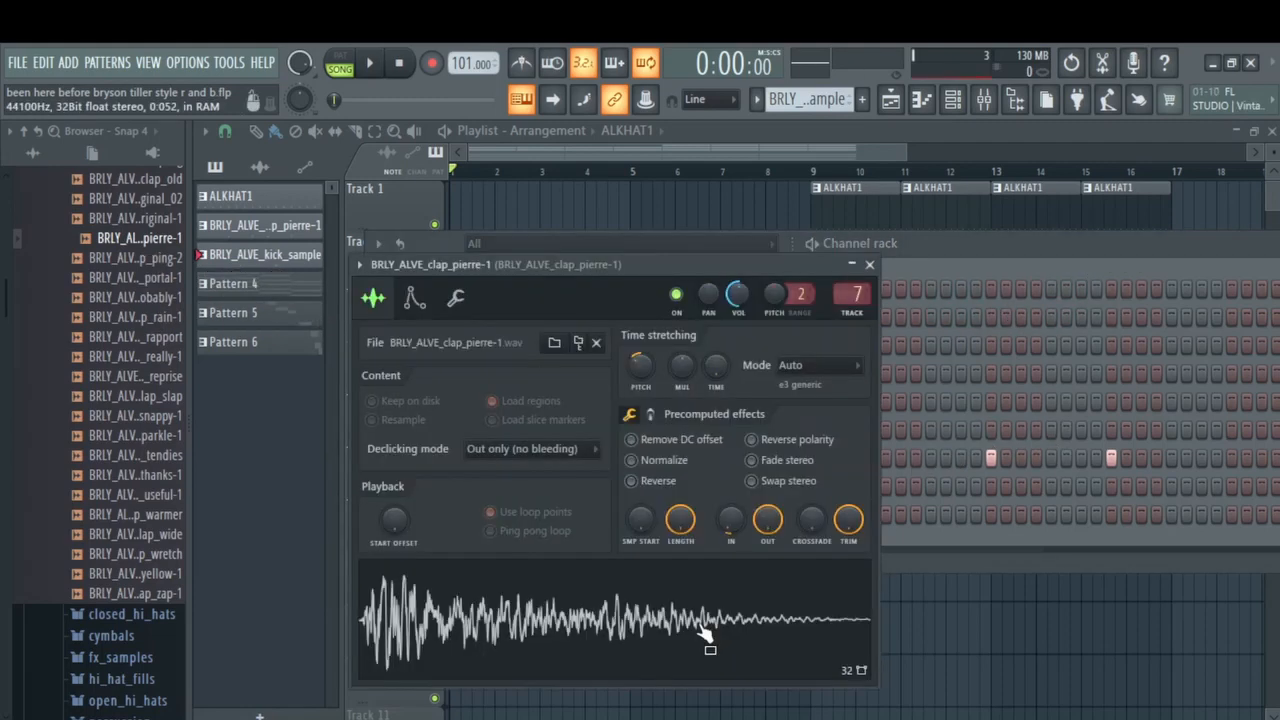
pyautogui.press('Escape')
pyautogui.click(703, 460)
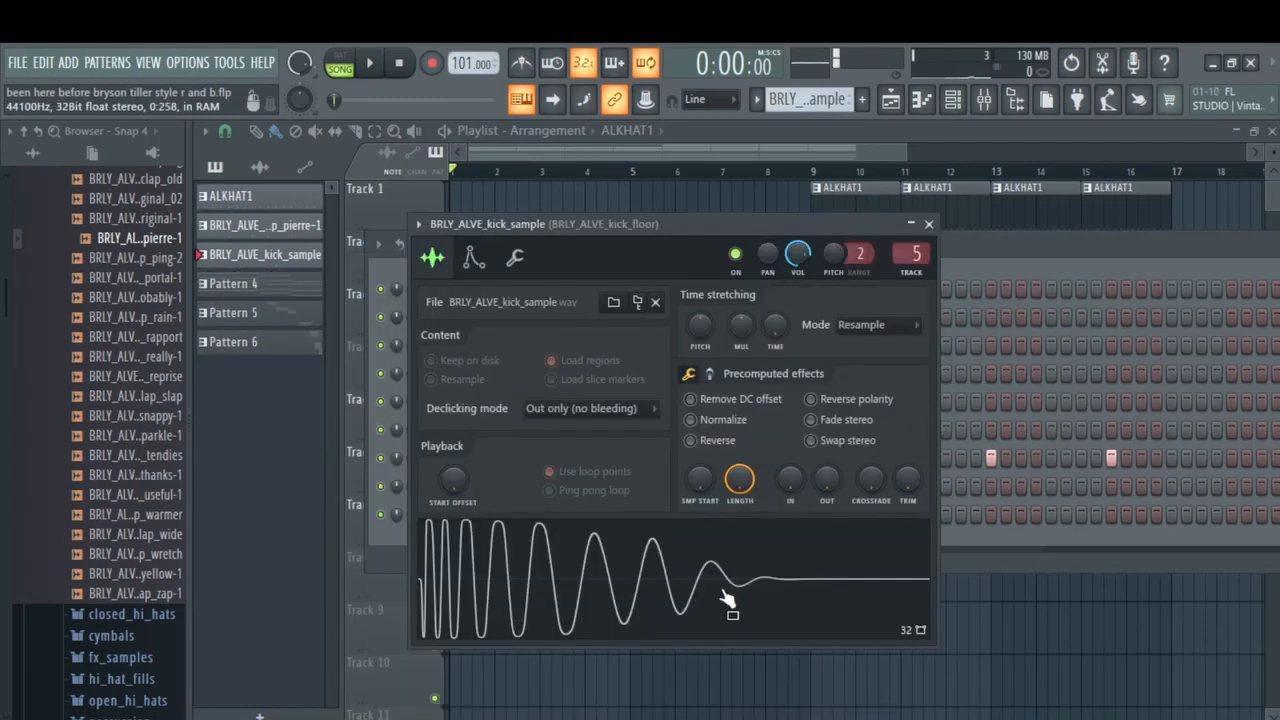
pyautogui.click(929, 225)
pyautogui.click(661, 408)
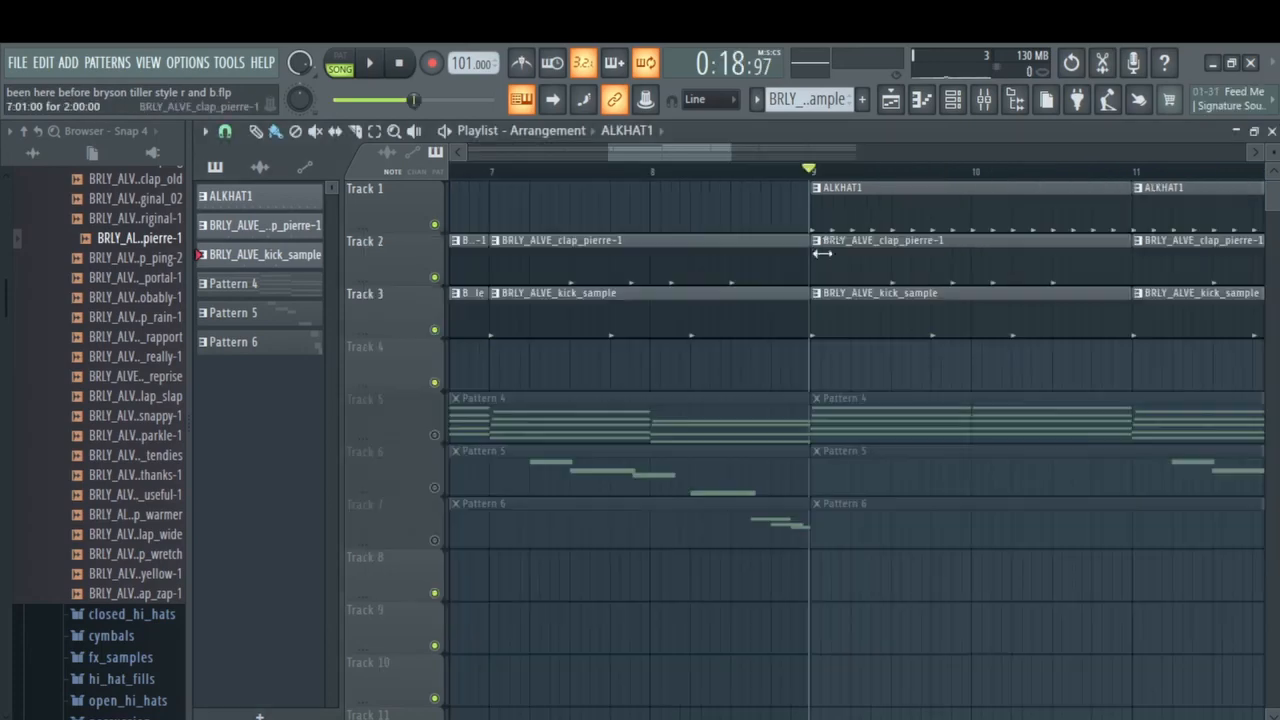
# - Play the hi-hat, clap and kick clips in the playlist from bar 9, then stop playback
pyautogui.moveTo(716, 148); pyautogui.dragTo(756, 168)
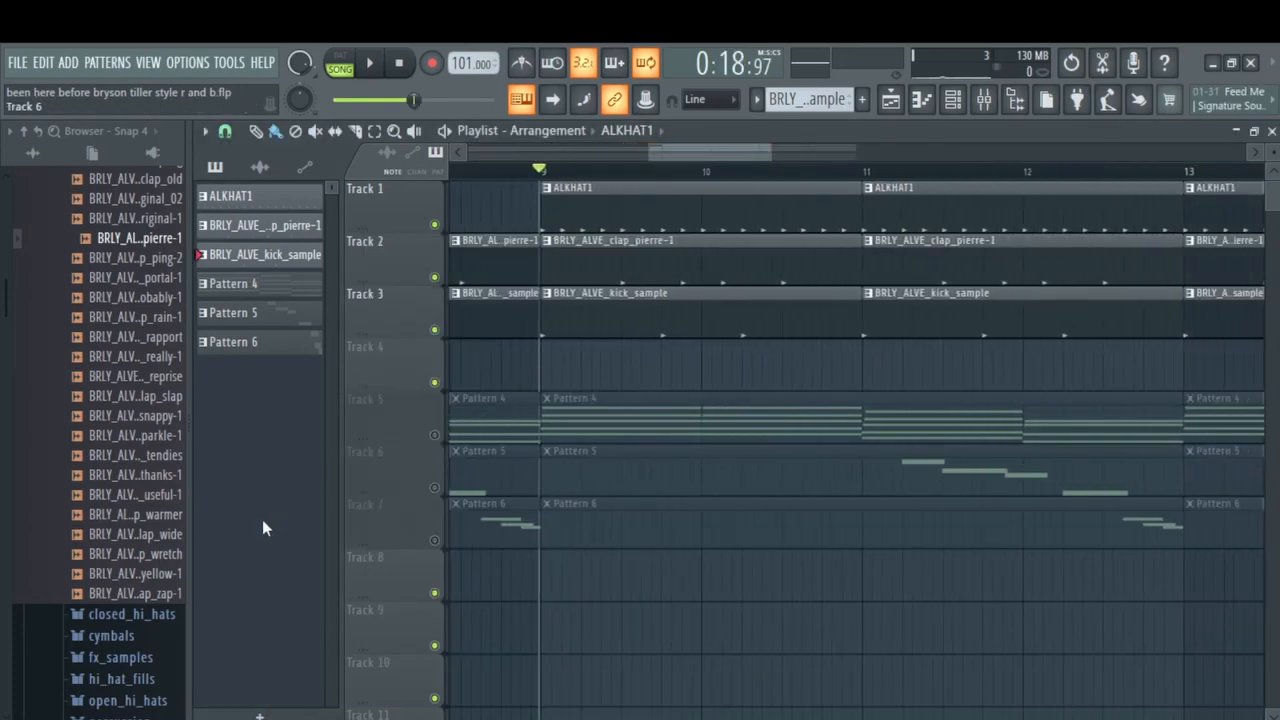
pyautogui.press('space')
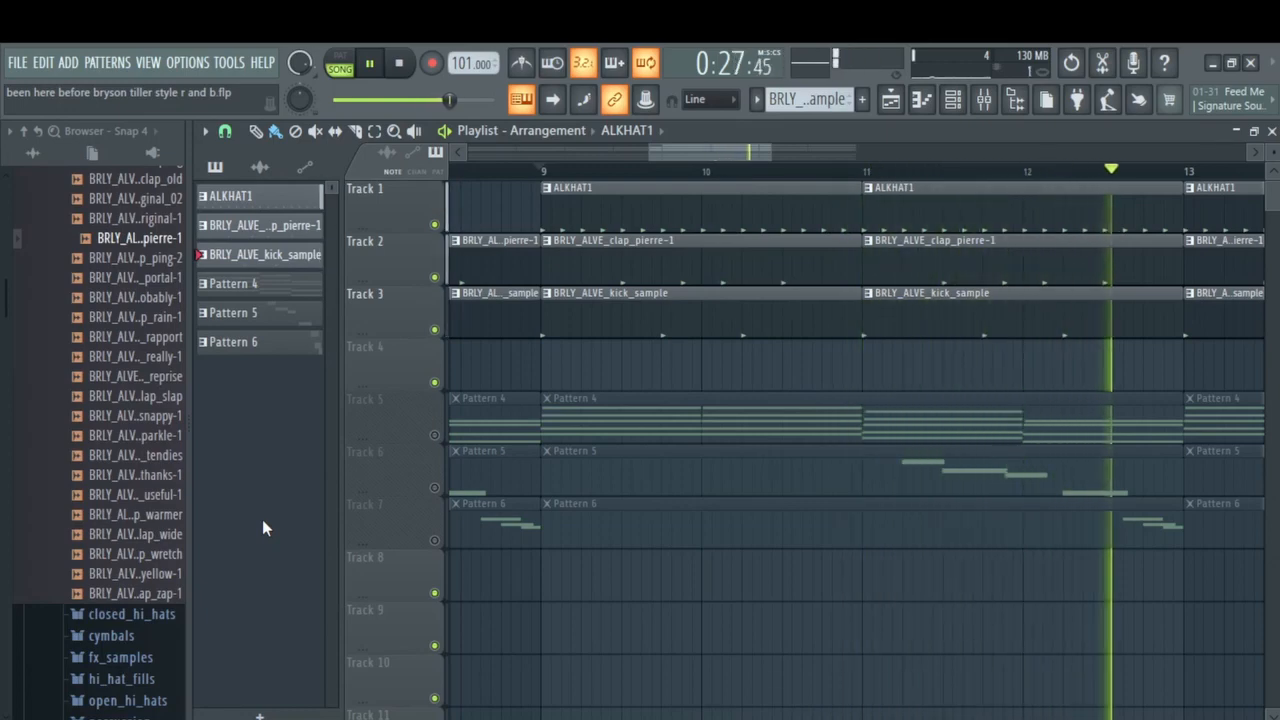
pyautogui.press('space')
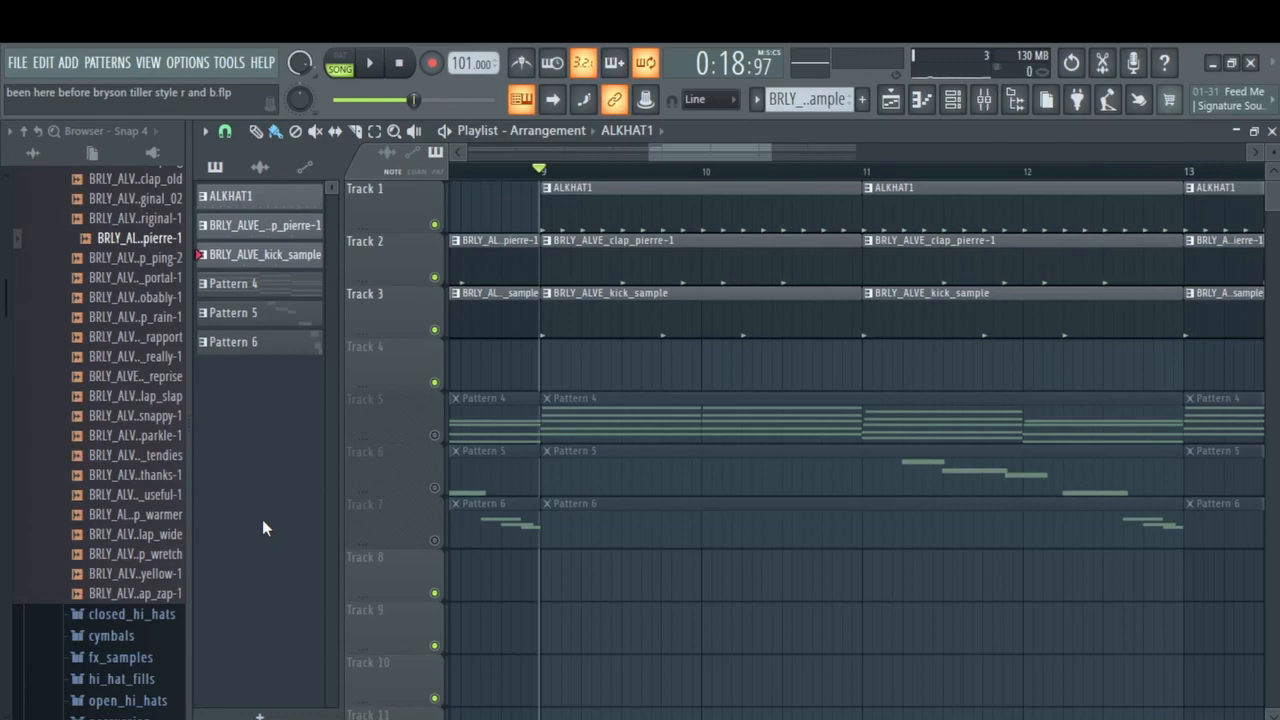